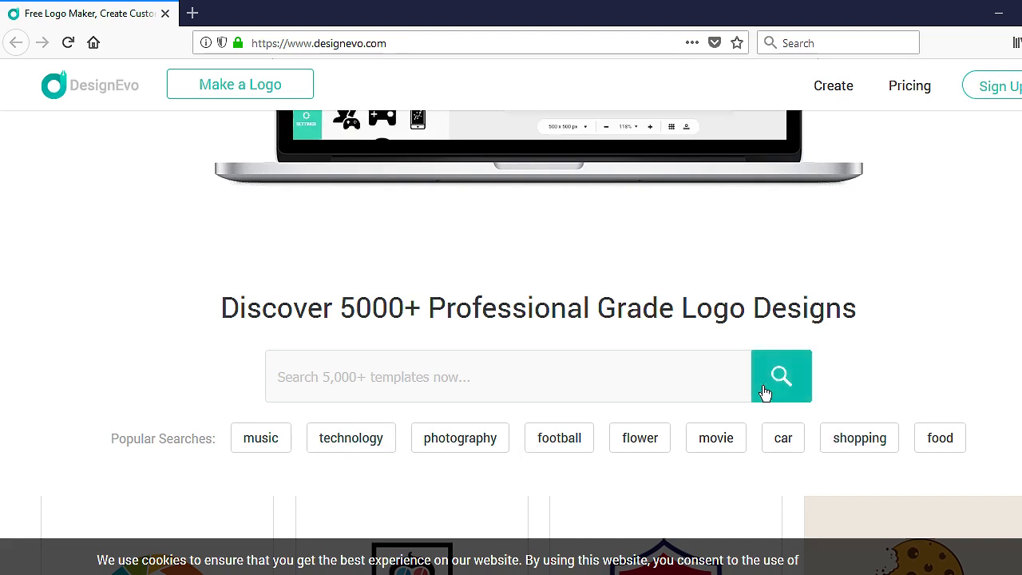
Step: Go to the Create page and scroll to the logo categories, from Abstract to Travel & Hotel
scroll(931, 200, down, 3)
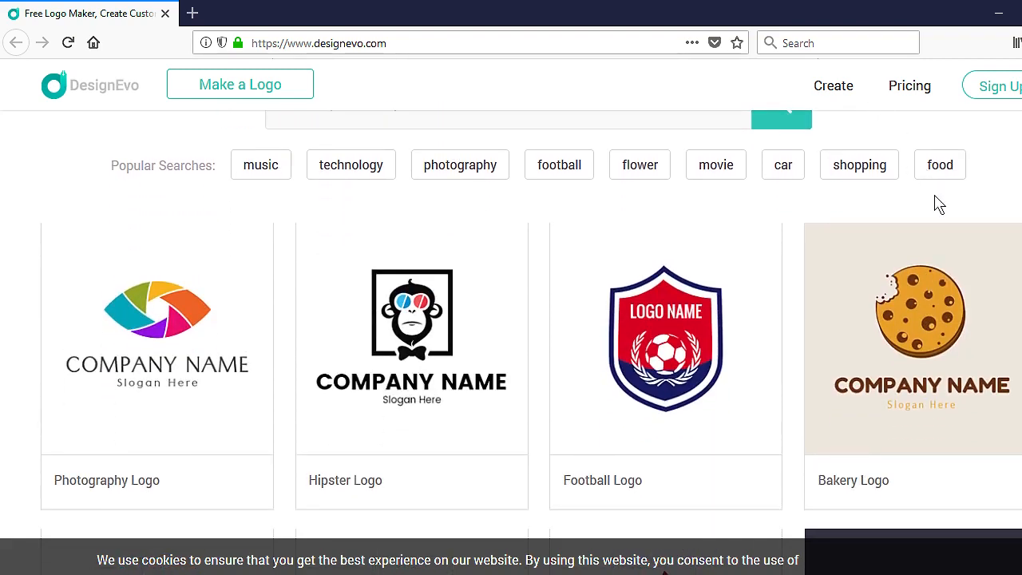
scroll(939, 204, down, 2)
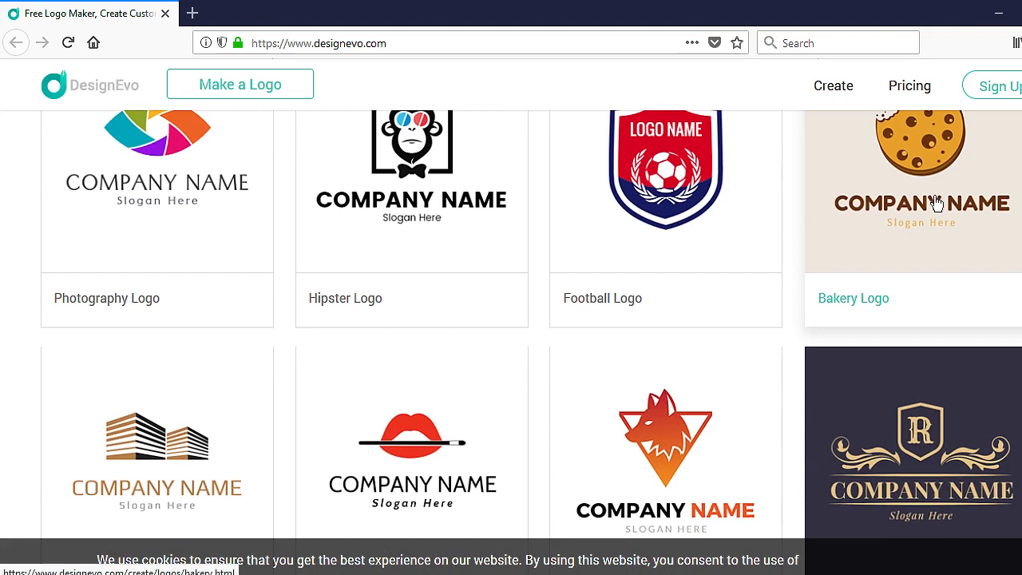
click(831, 94)
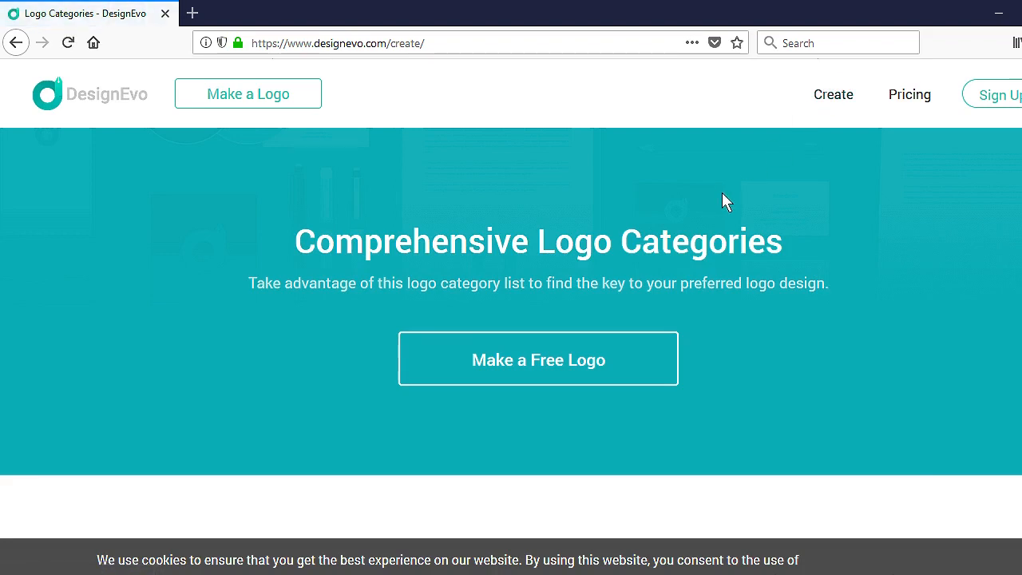
scroll(721, 200, down, 5)
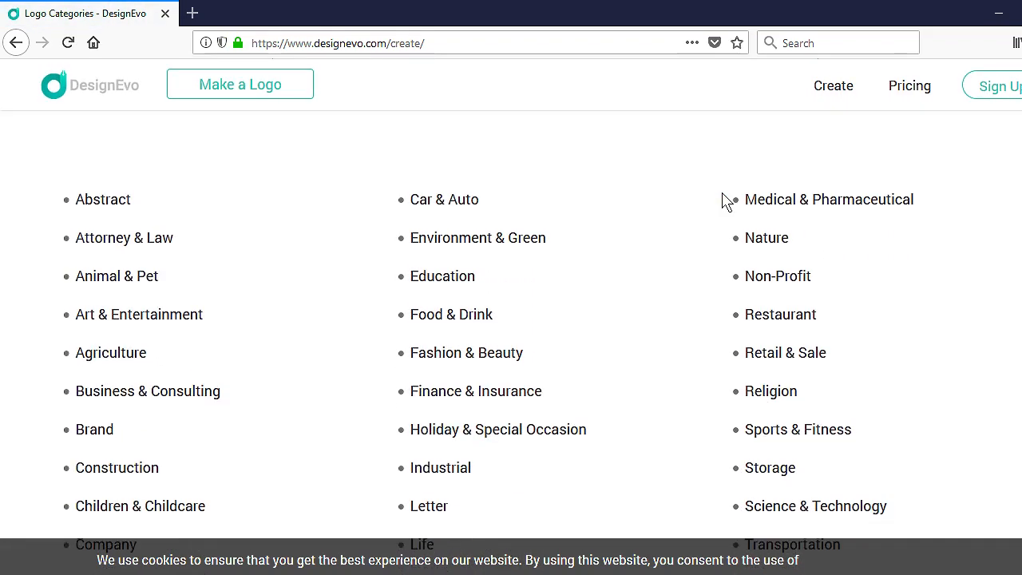
scroll(721, 200, down, 1)
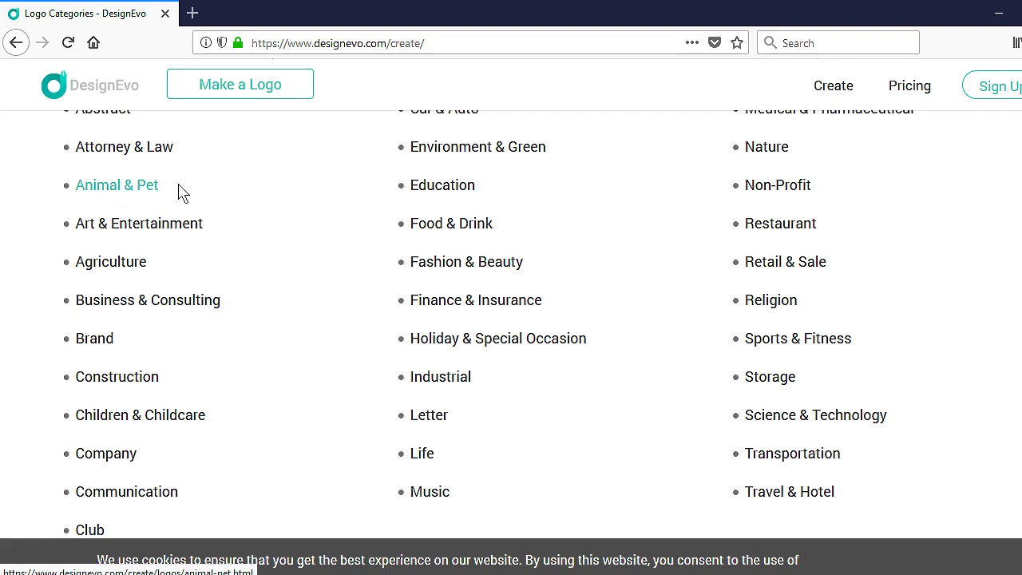
Step: Open Animal & Pet and browse designs like Visual Brown Butterfly and Abstract Black Fishbone
click(110, 186)
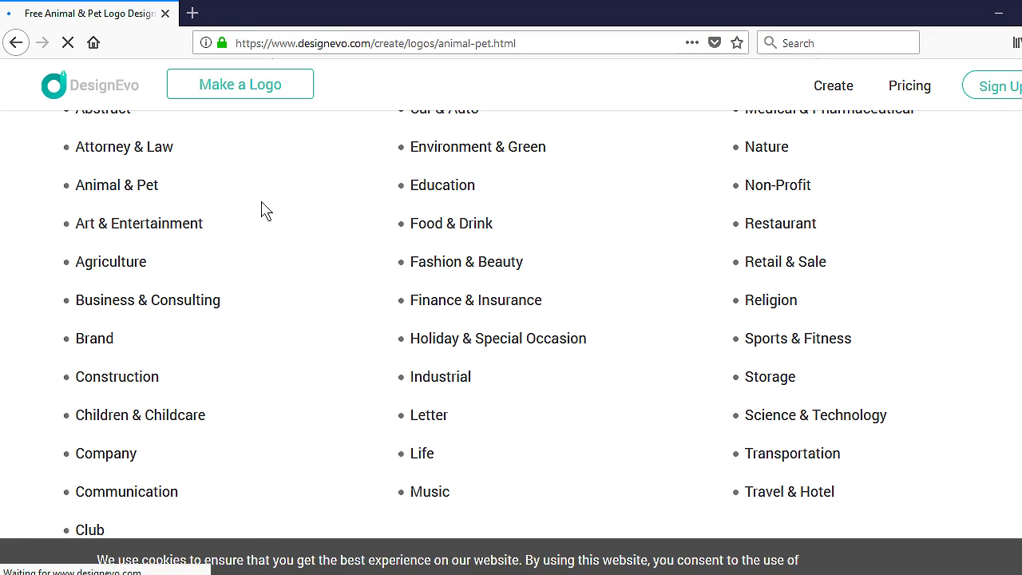
scroll(536, 251, down, 1)
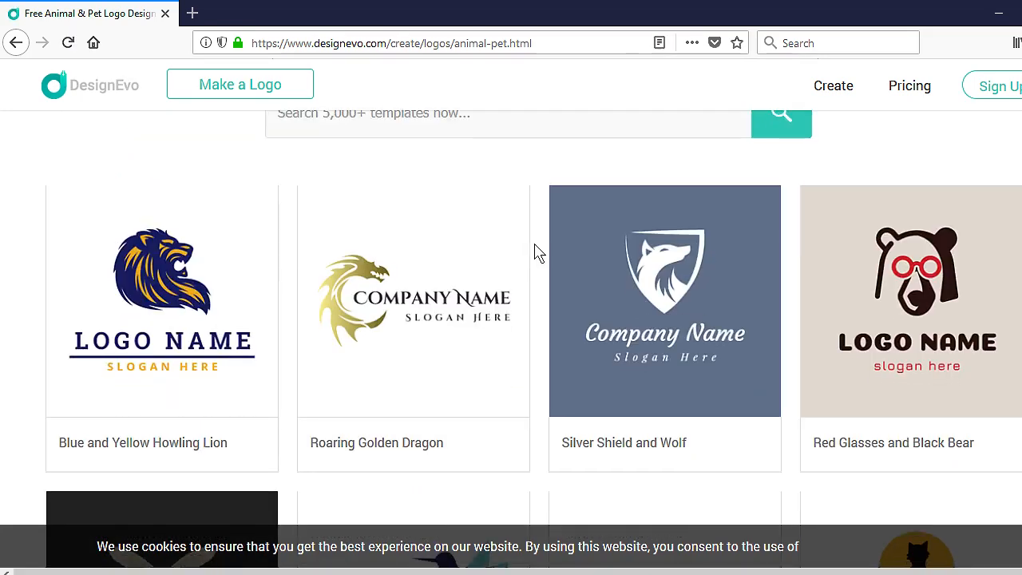
scroll(420, 260, down, 2)
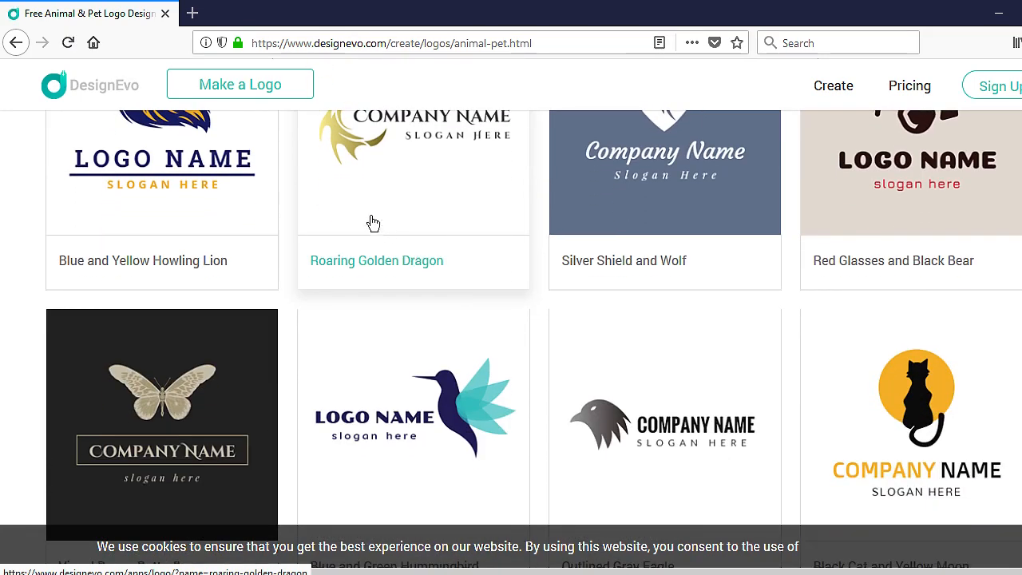
scroll(420, 227, up, 1)
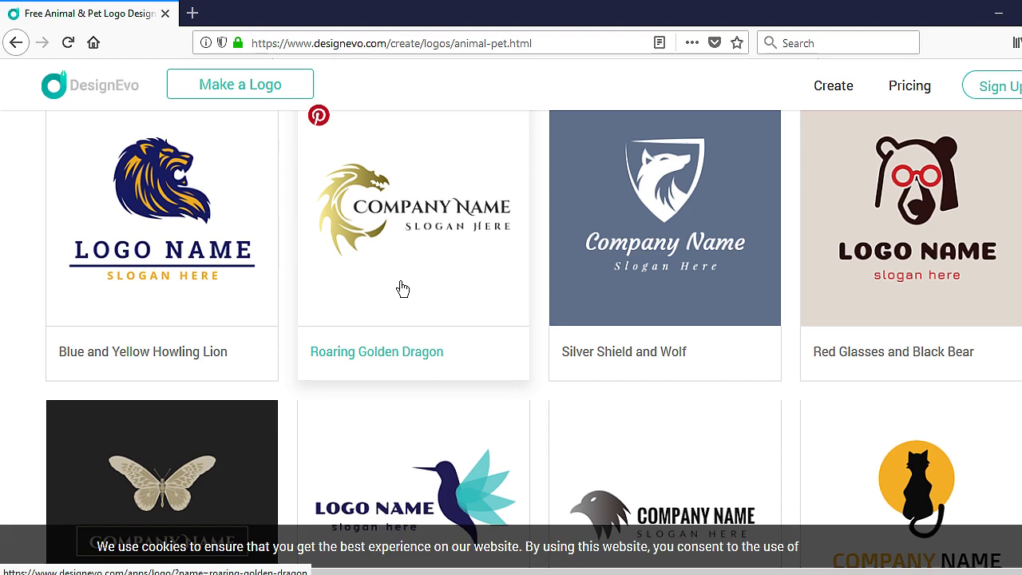
scroll(402, 289, down, 2)
scroll(399, 289, down, 2)
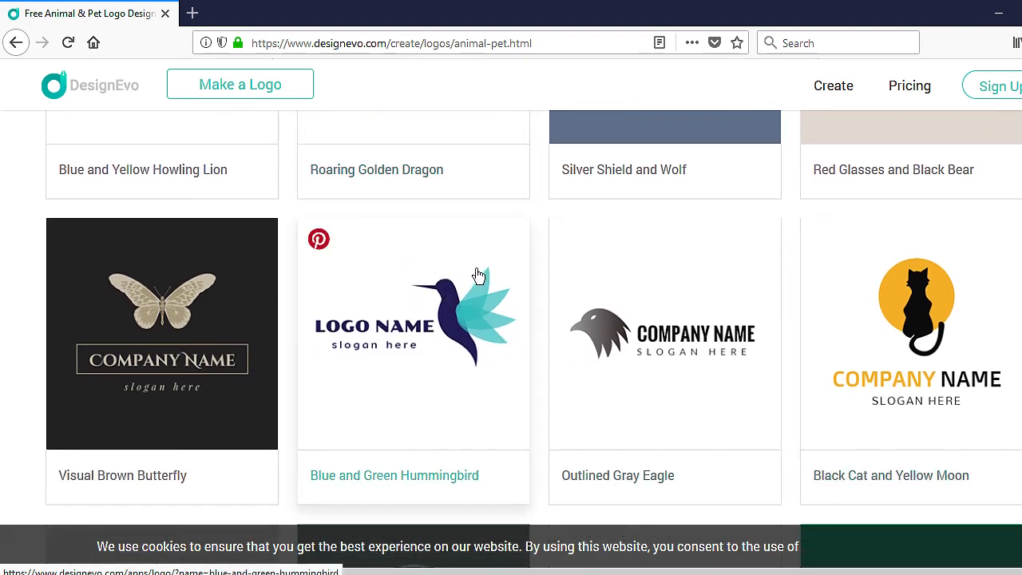
scroll(413, 299, down, 2)
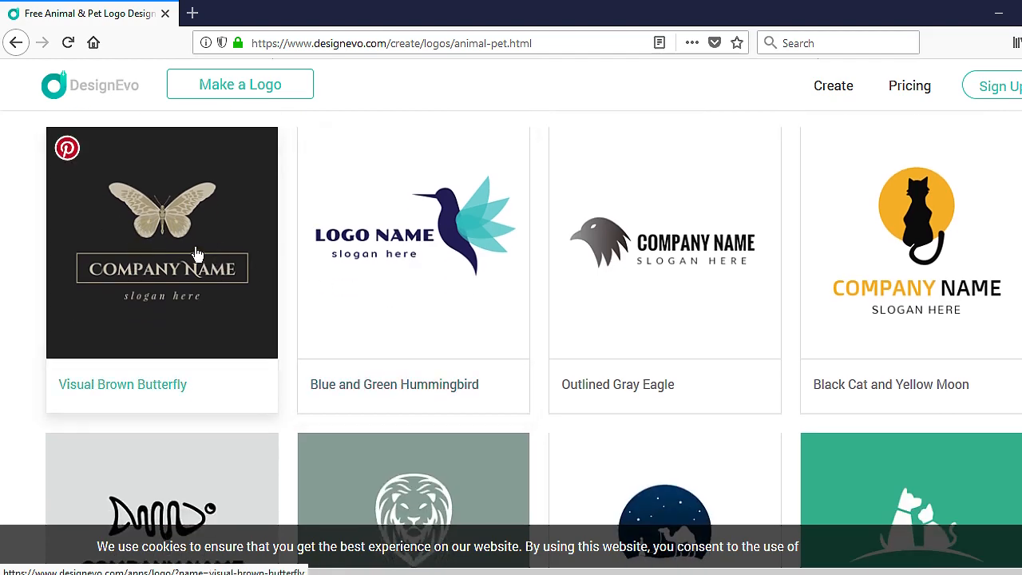
scroll(197, 254, down, 3)
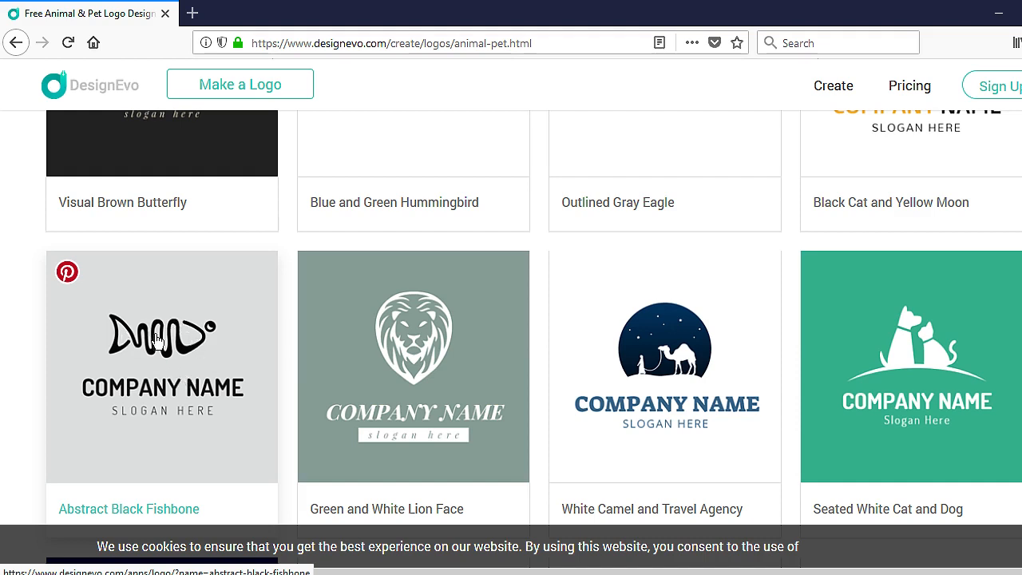
scroll(224, 347, down, 1)
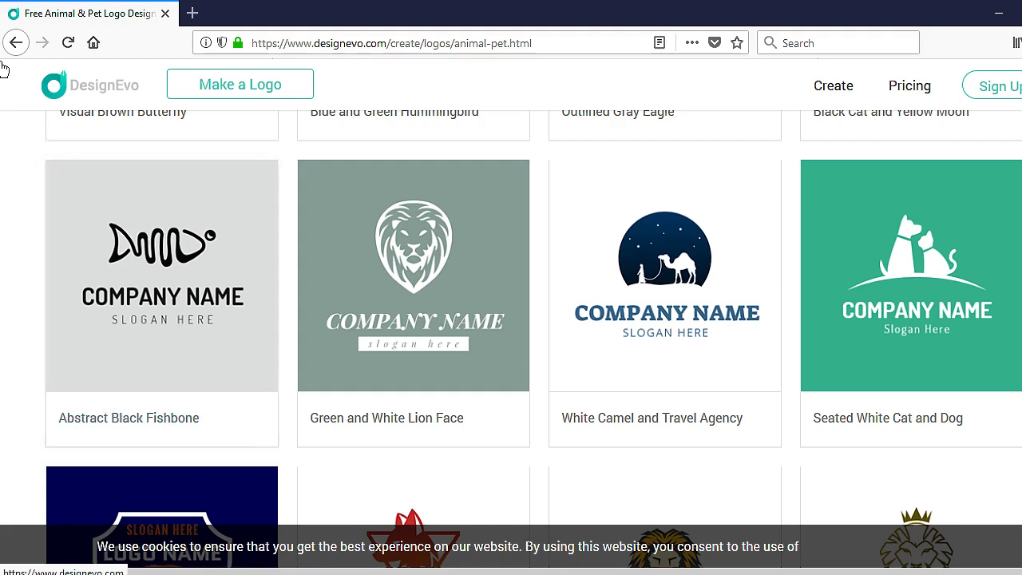
Step: Go back to the category list and browse the Life logo templates
click(16, 43)
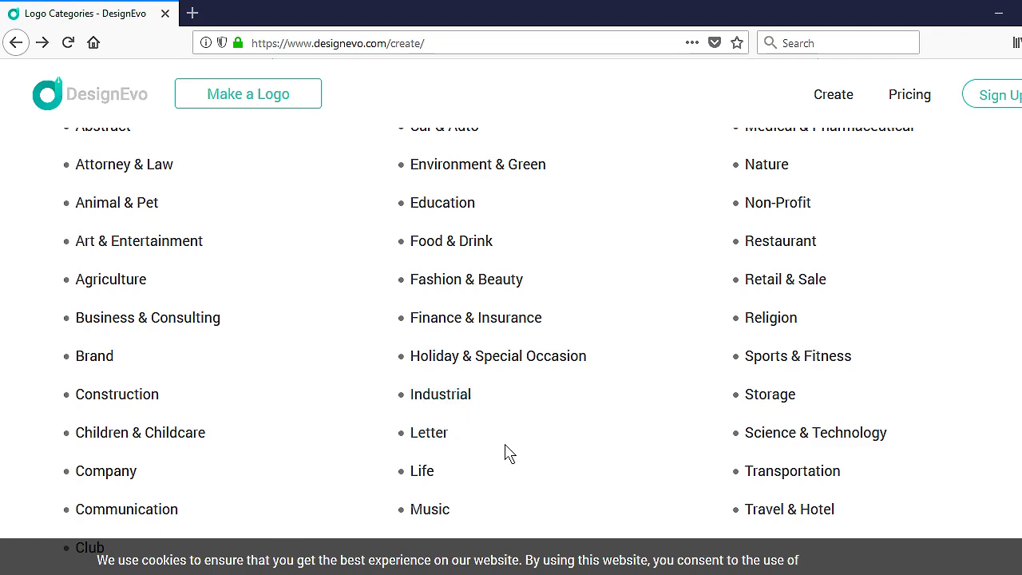
click(426, 475)
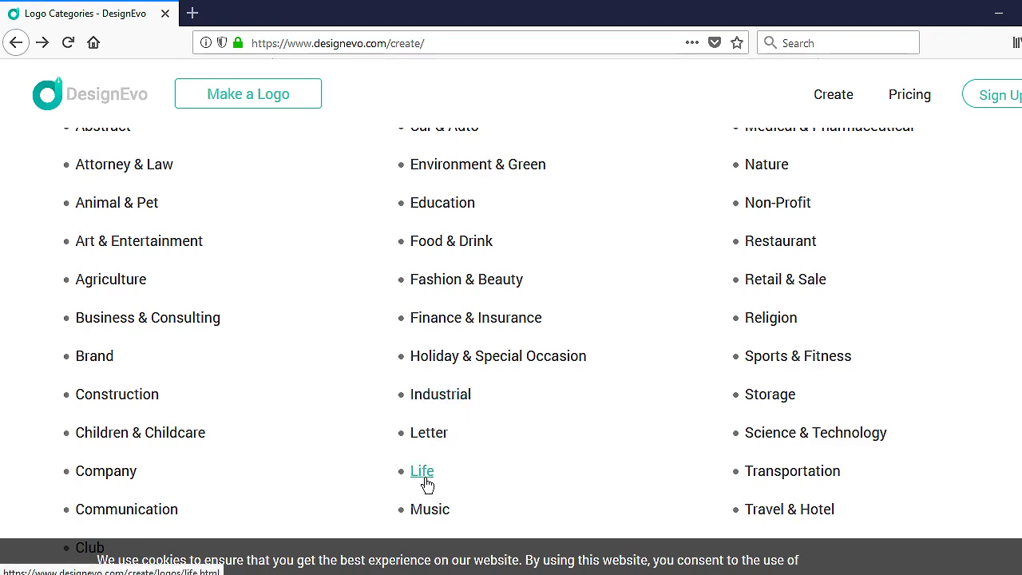
scroll(542, 429, down, 5)
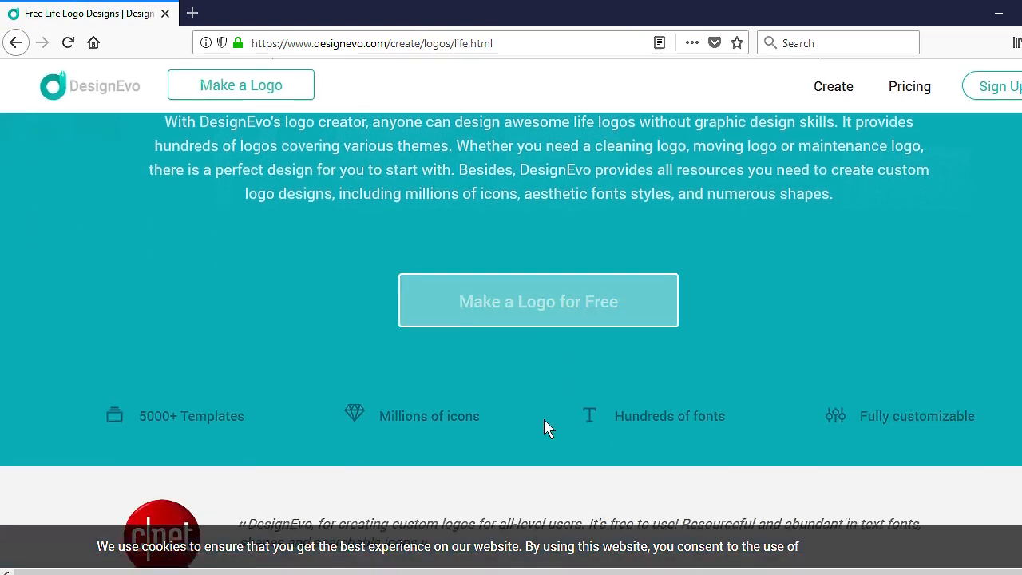
scroll(543, 429, down, 6)
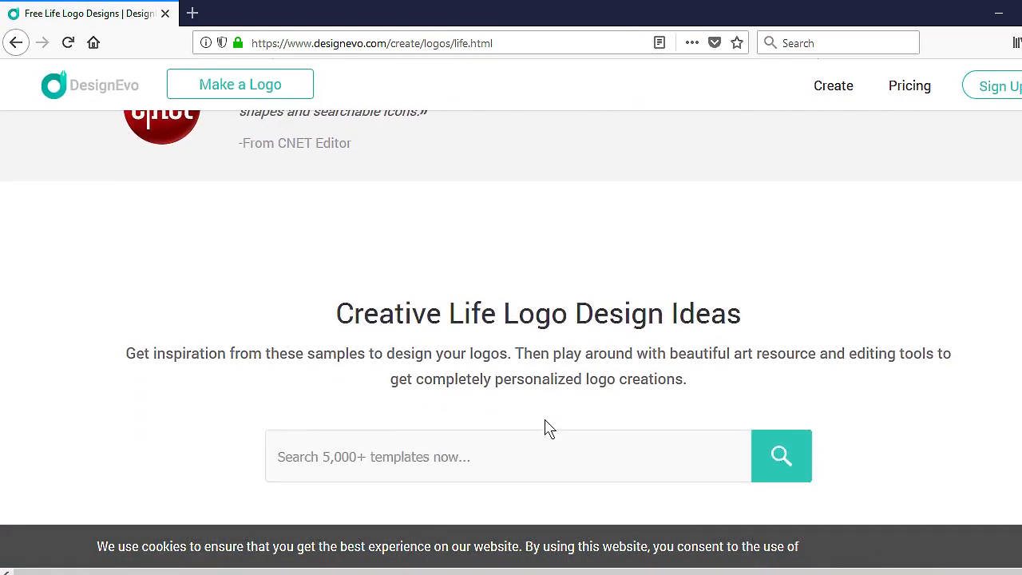
scroll(547, 429, down, 3)
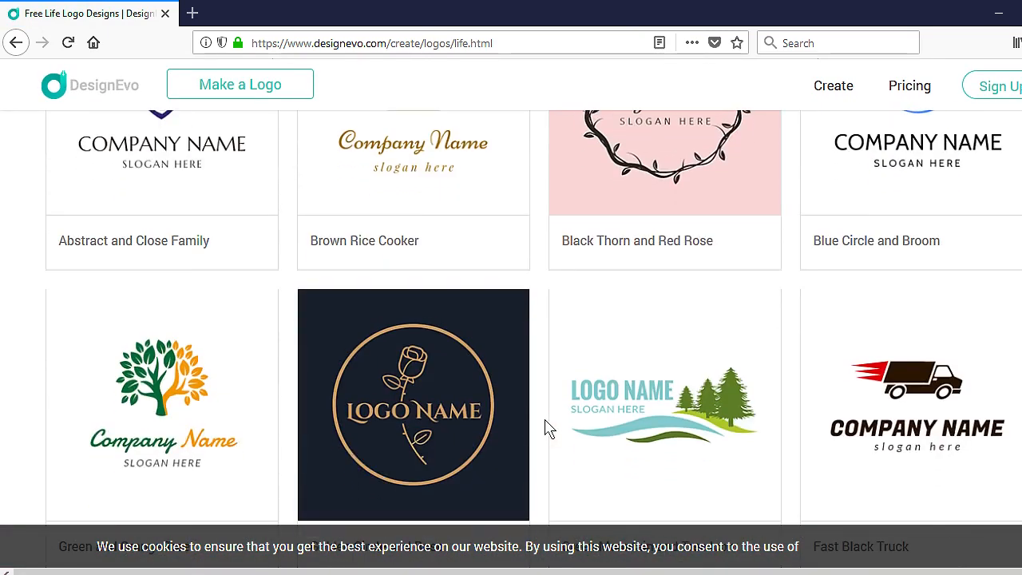
scroll(543, 426, up, 1)
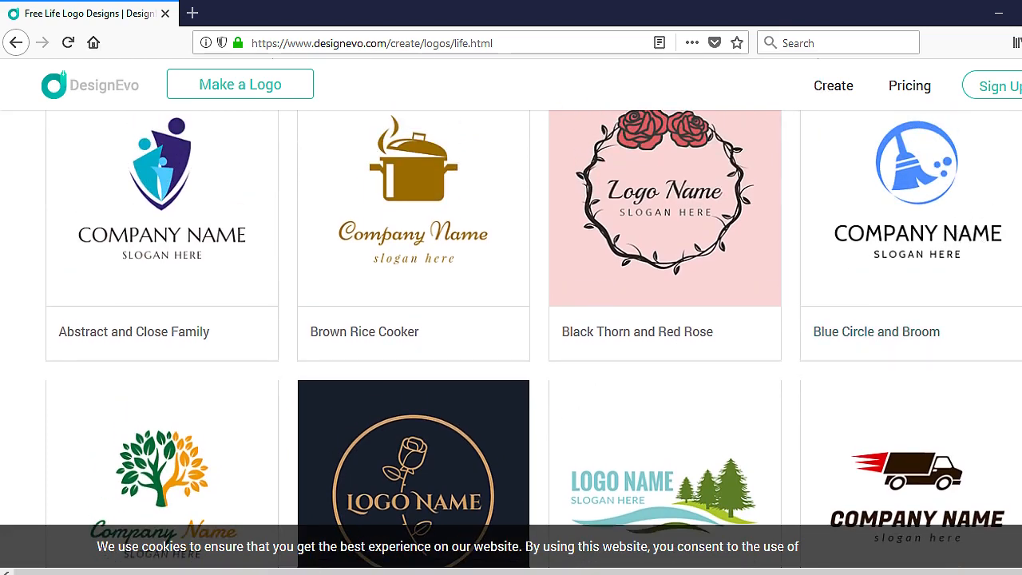
scroll(533, 339, down, 3)
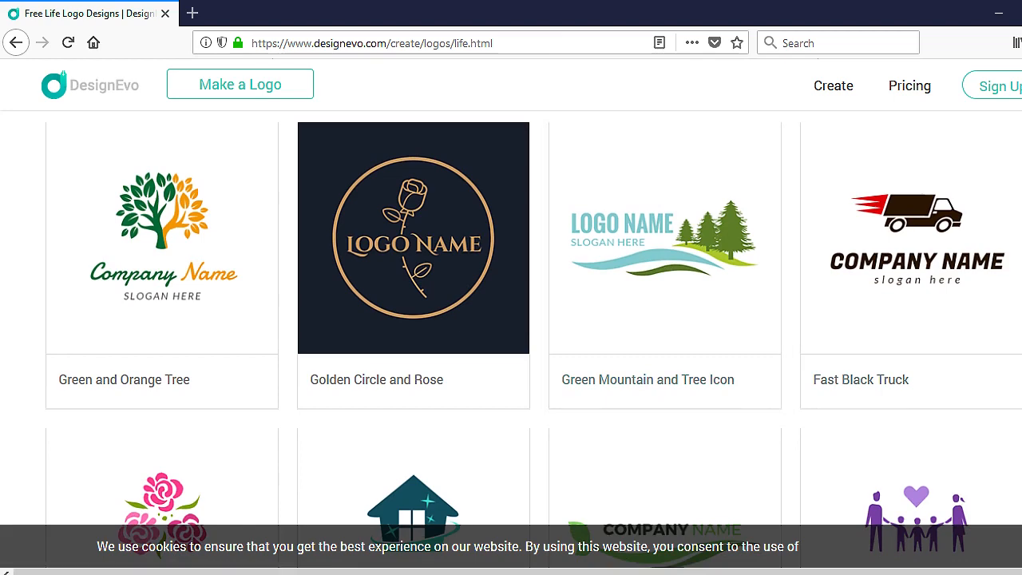
scroll(533, 322, down, 1)
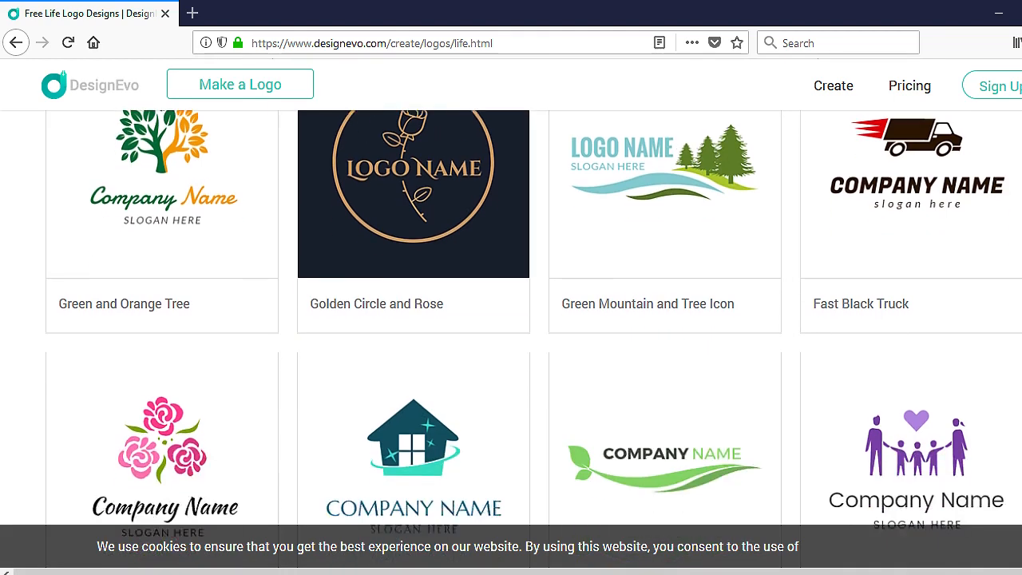
scroll(533, 338, down, 5)
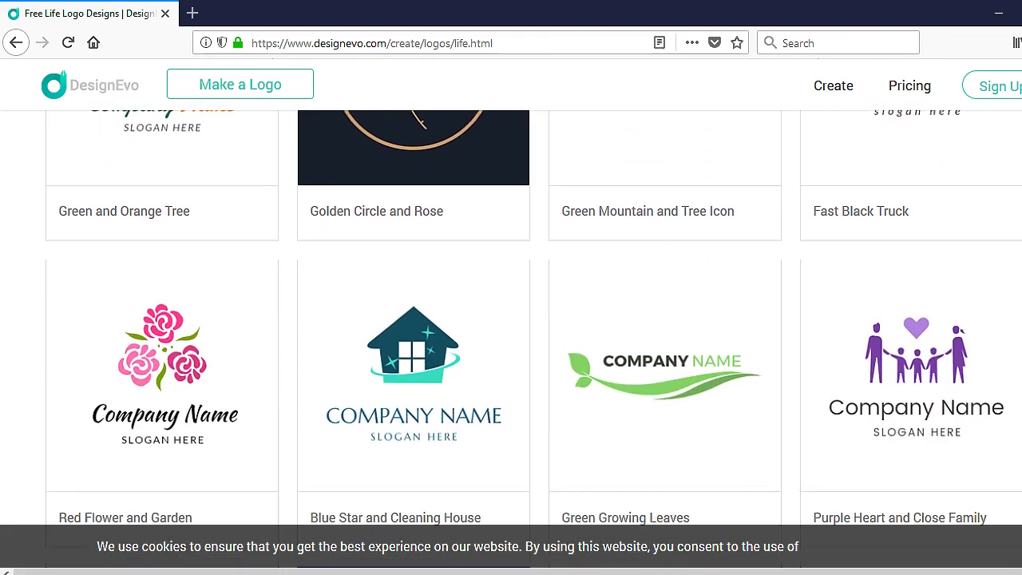
scroll(533, 338, down, 1)
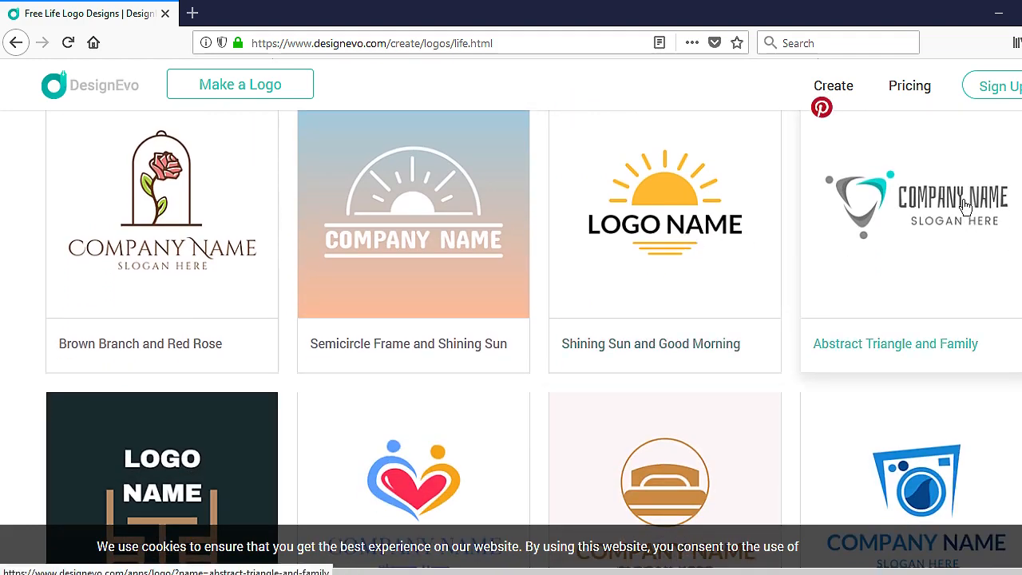
scroll(533, 339, down, 3)
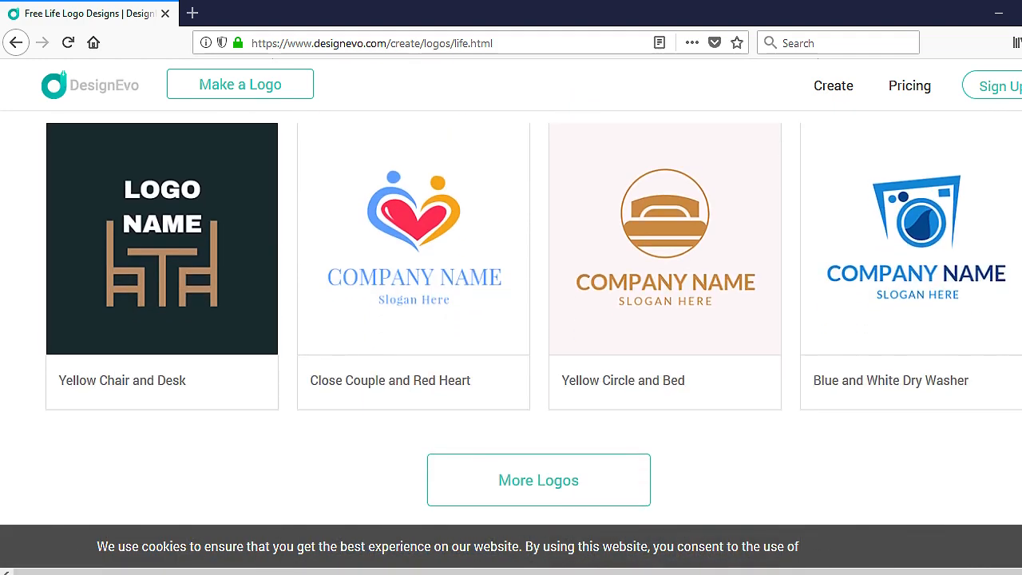
scroll(533, 313, up, 1)
scroll(533, 312, down, 3)
scroll(533, 312, up, 12)
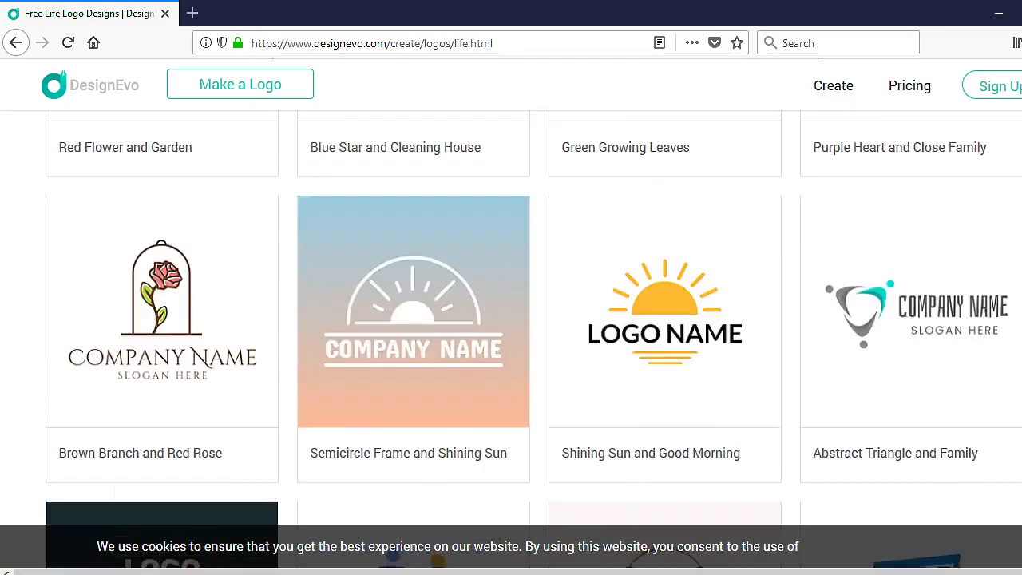
scroll(533, 312, up, 5)
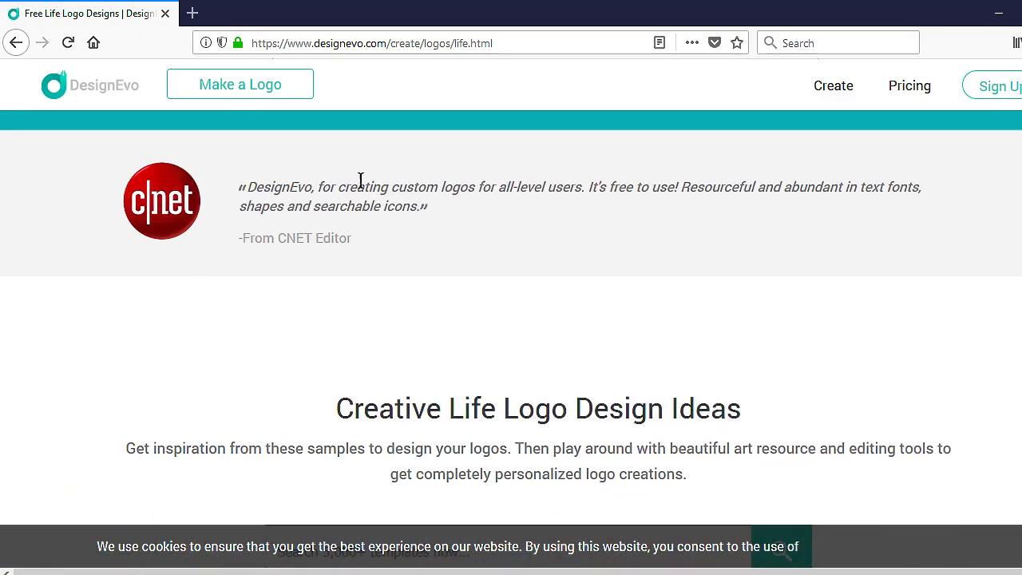
scroll(471, 233, down, 1)
scroll(559, 279, down, 1)
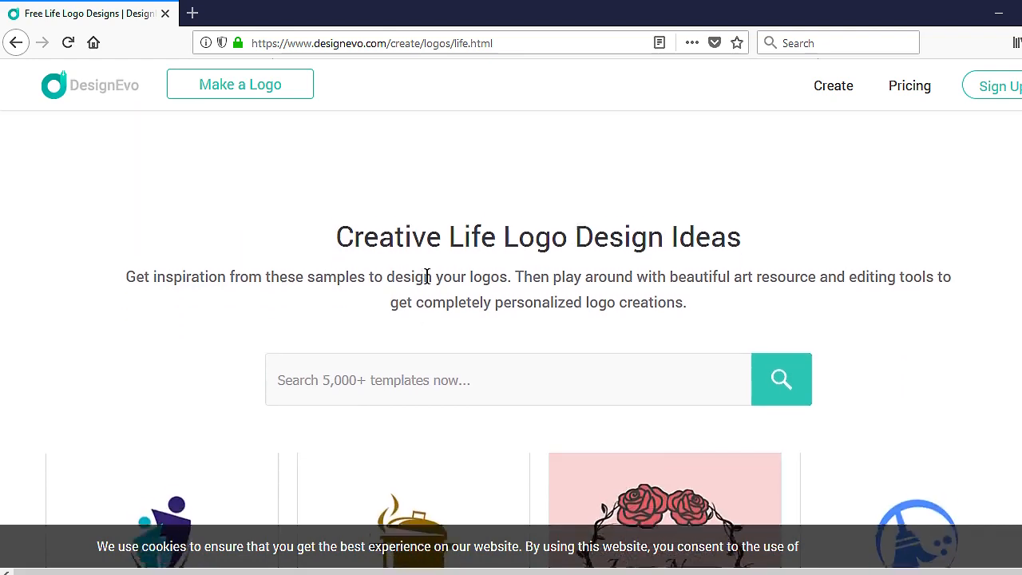
Step: Search the templates for 'j' to show J-letter logos
click(444, 366)
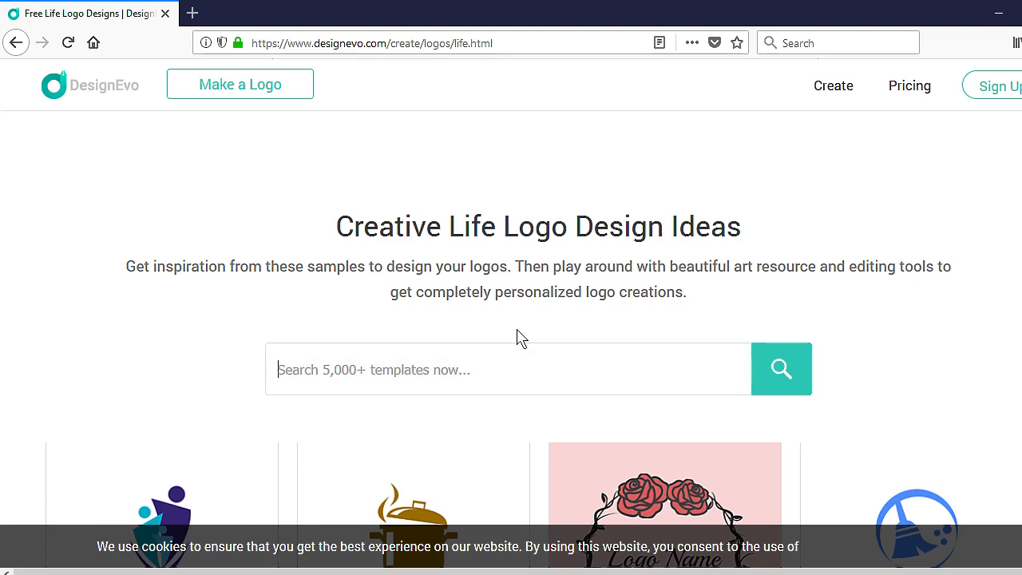
text(j)
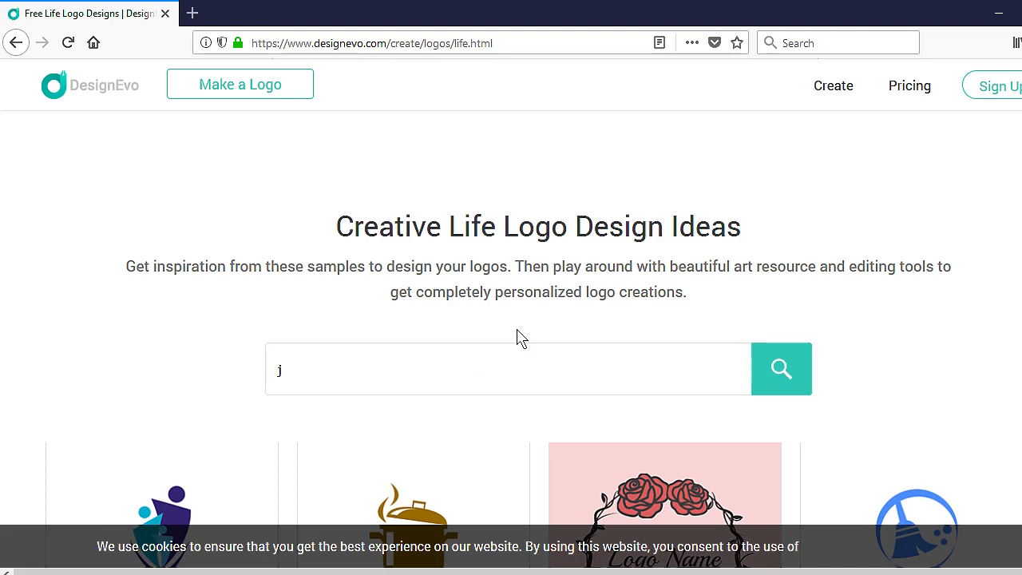
click(771, 383)
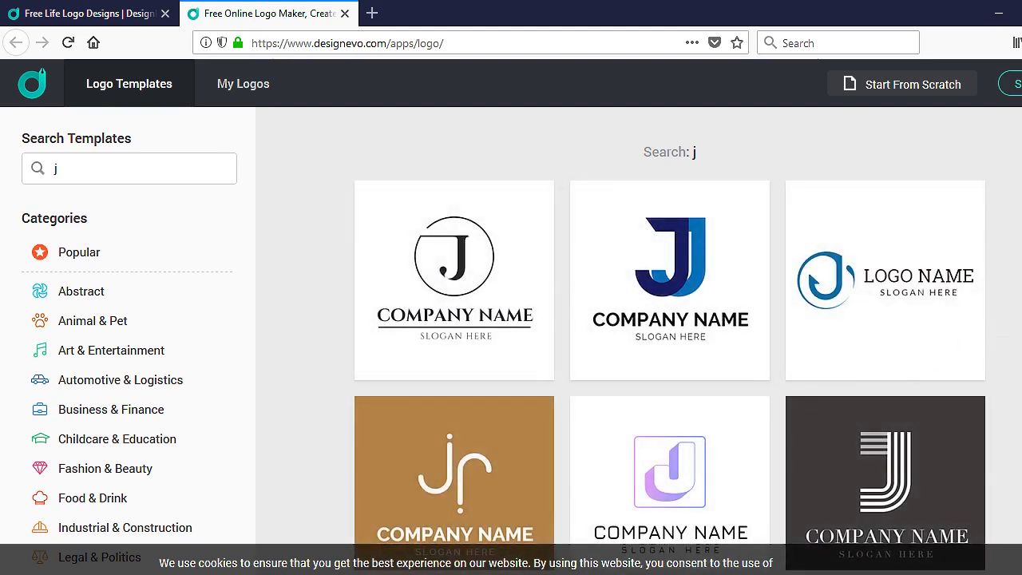
Step: Replace the 'j' search with 'w' to list W-letter logo templates
scroll(670, 372, down, 5)
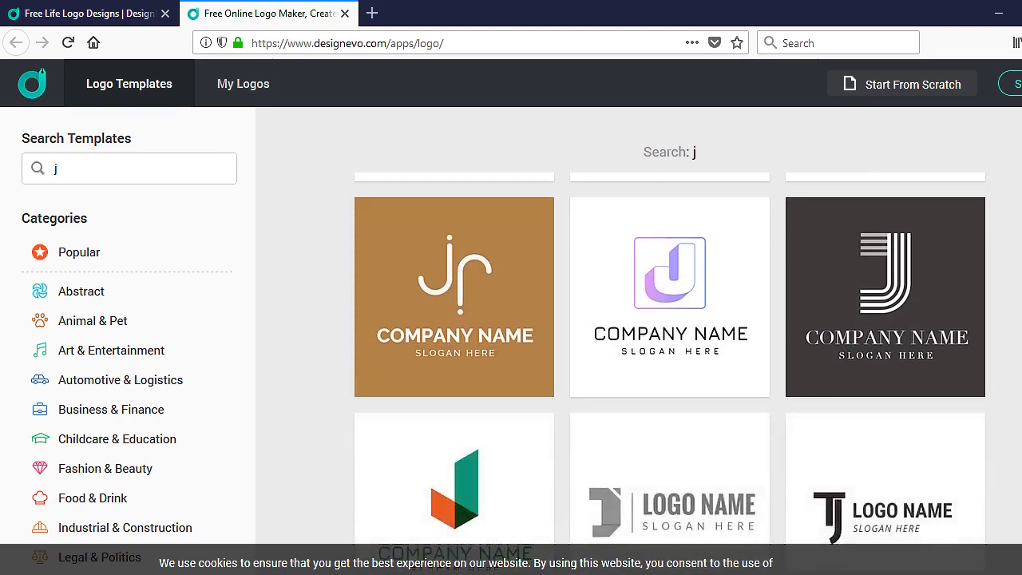
scroll(670, 371, down, 8)
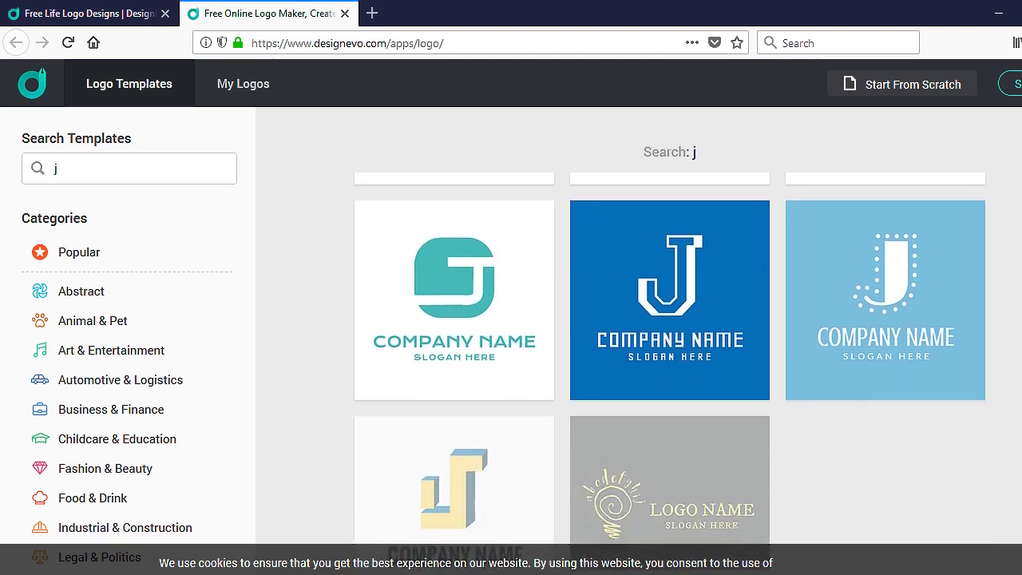
scroll(670, 371, down, 2)
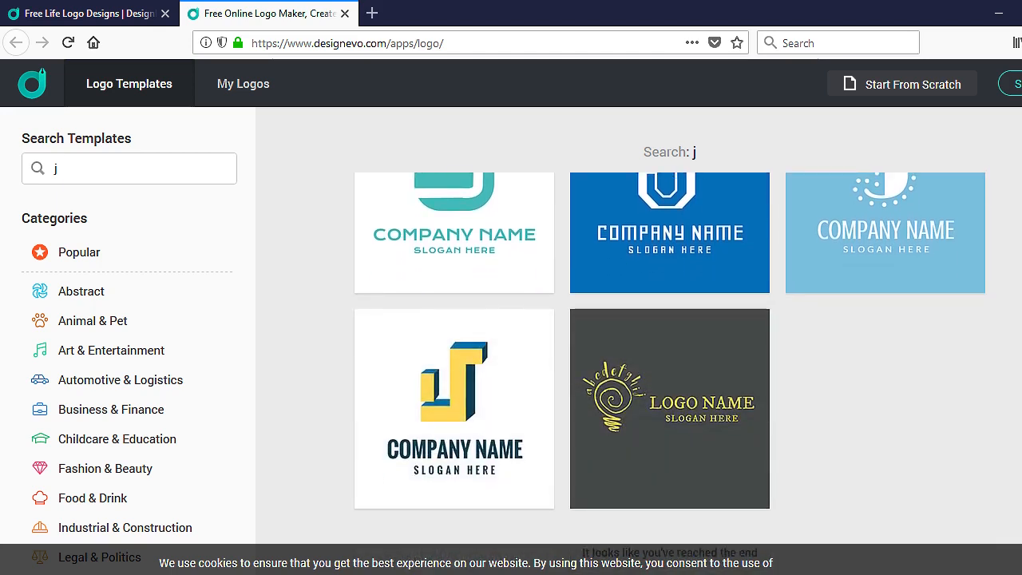
scroll(670, 371, up, 8)
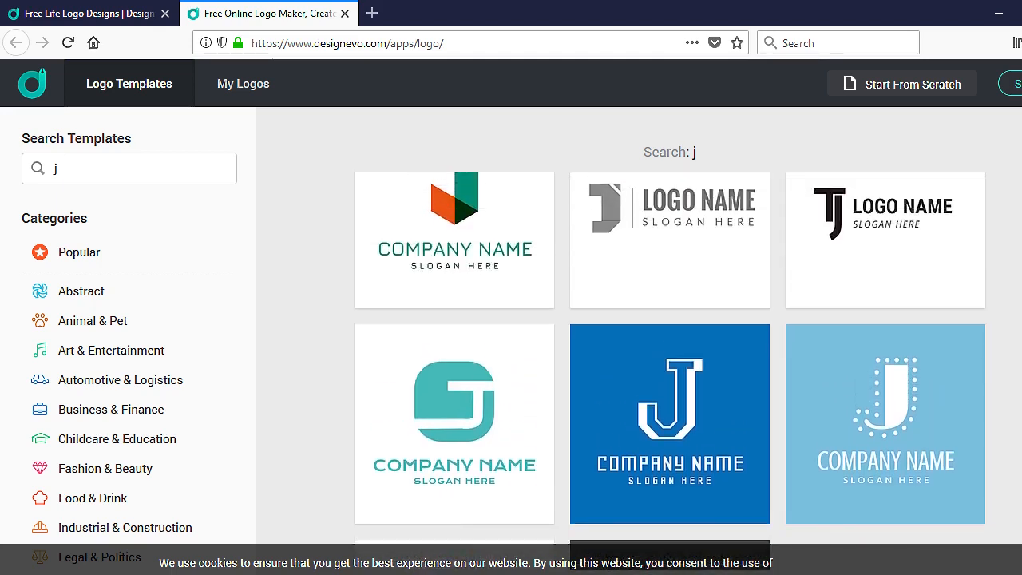
scroll(616, 195, up, 8)
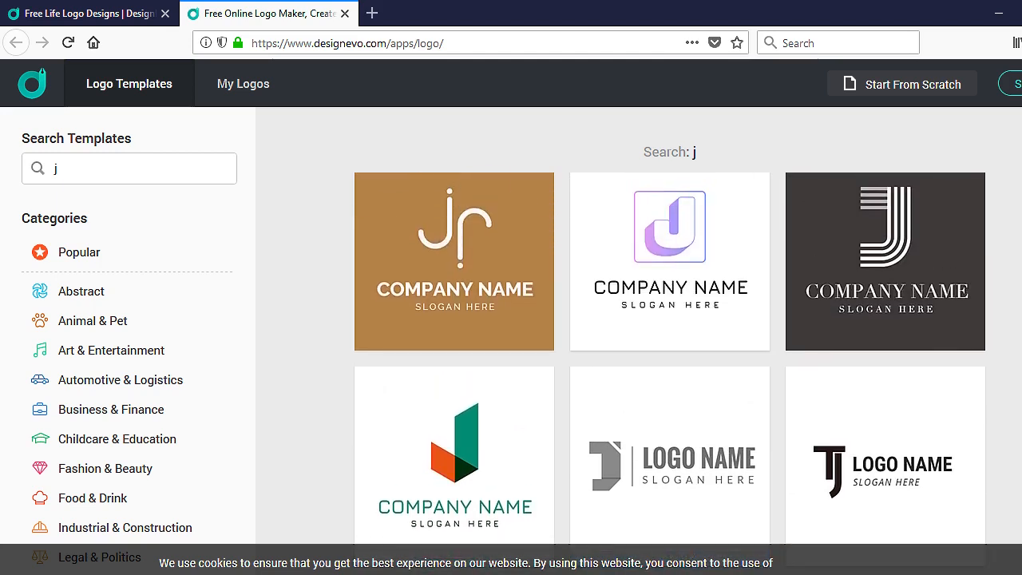
click(102, 172)
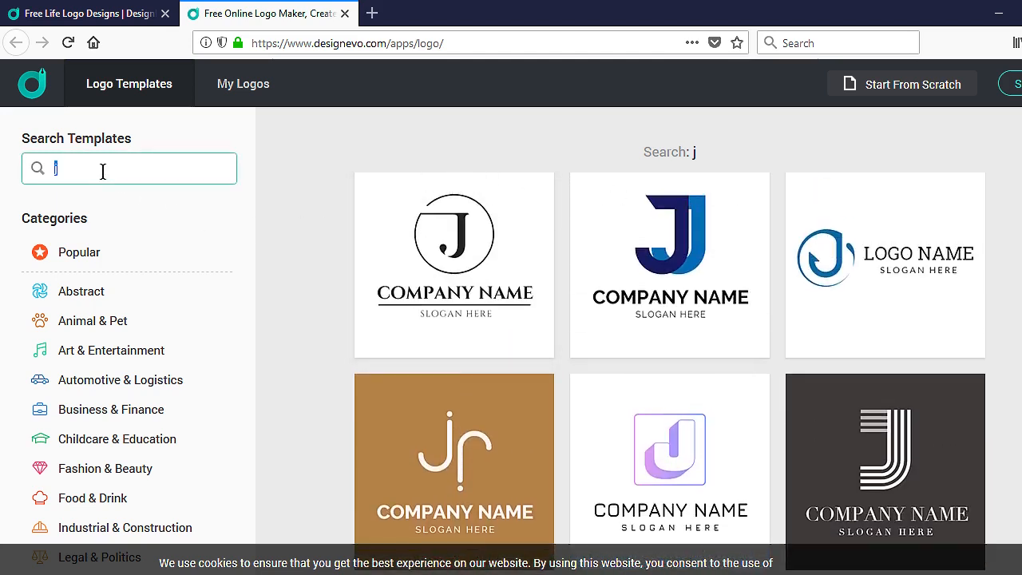
text(w)
click(36, 176)
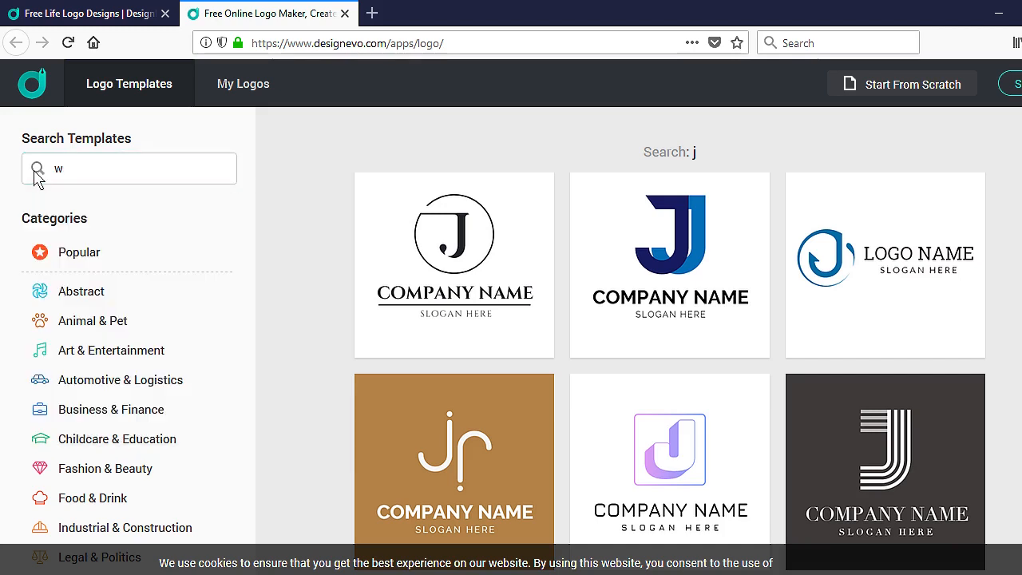
click(76, 167)
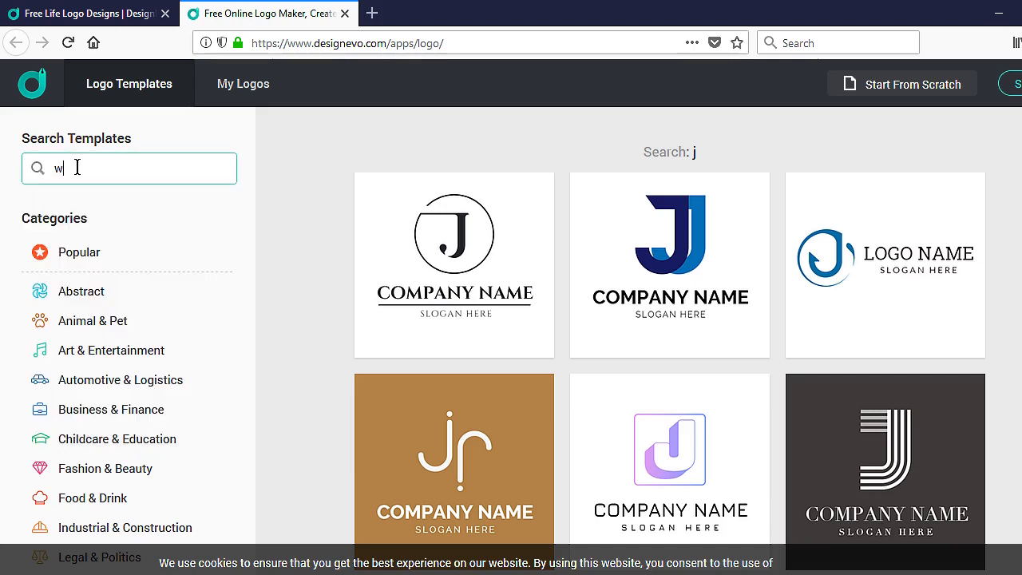
key(Return)
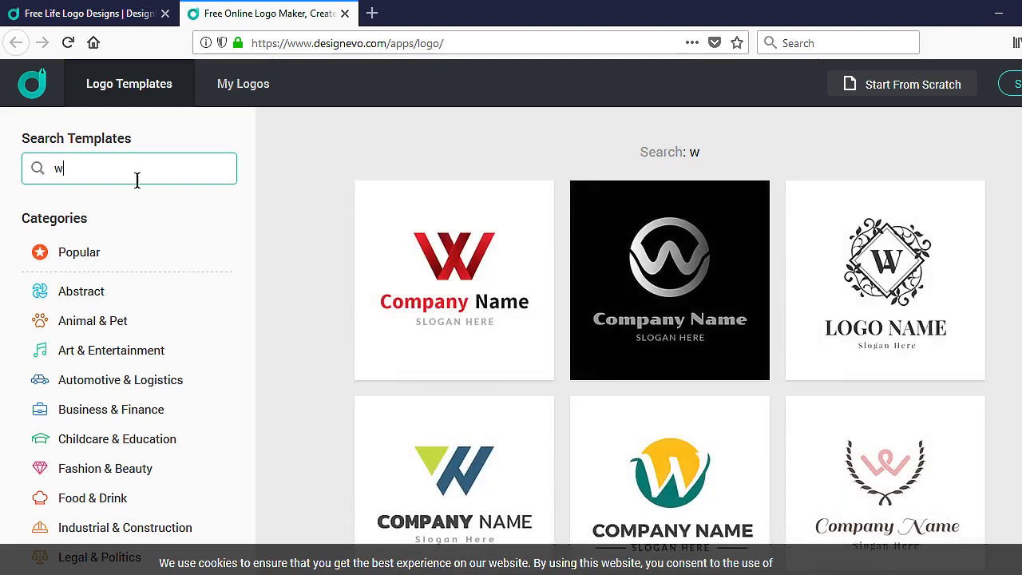
Step: Open the green-and-blue W template in the editor, skipping the naming dialog
scroll(609, 269, down, 2)
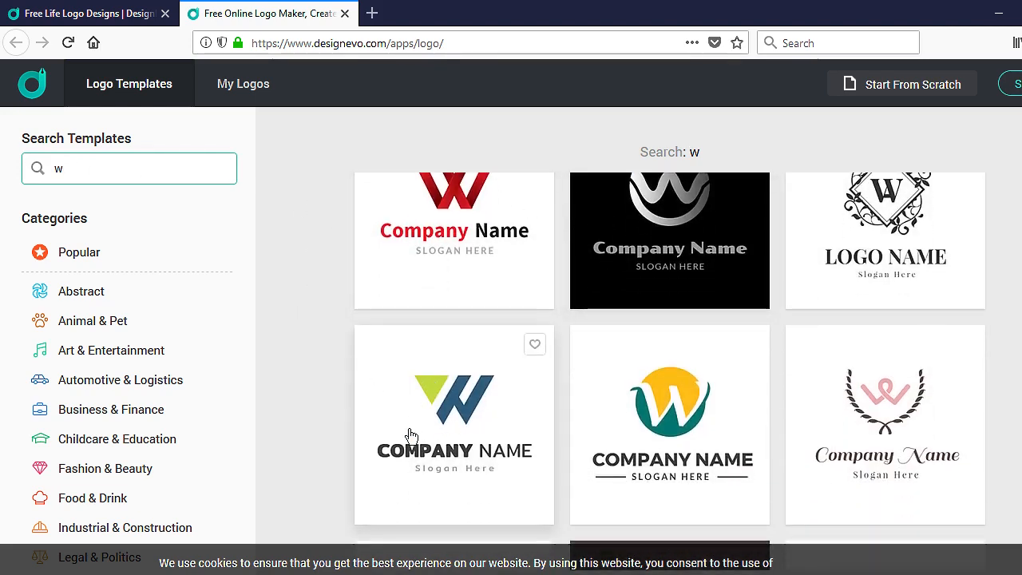
scroll(358, 377, down, 1)
scroll(262, 311, down, 4)
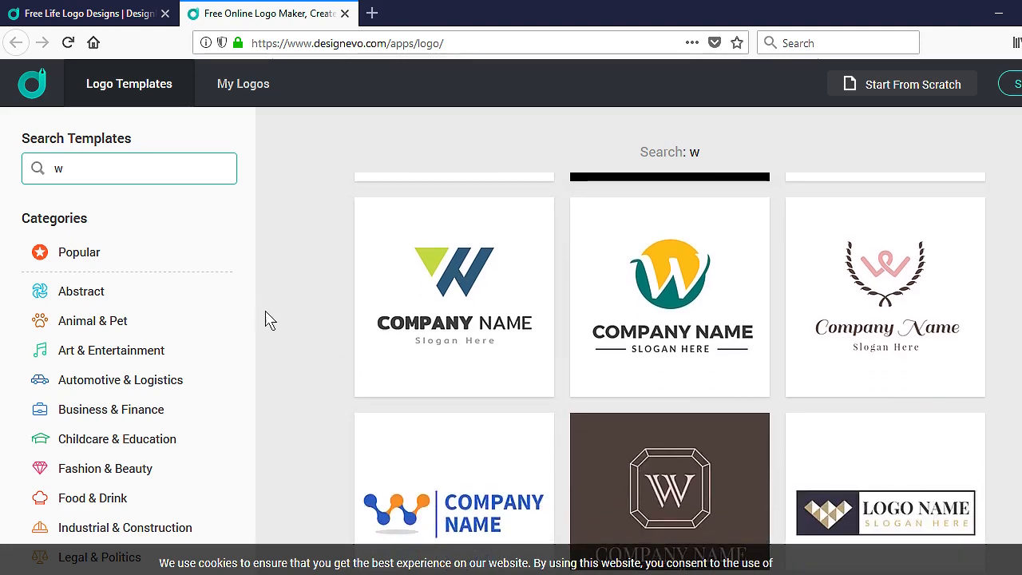
scroll(291, 329, up, 2)
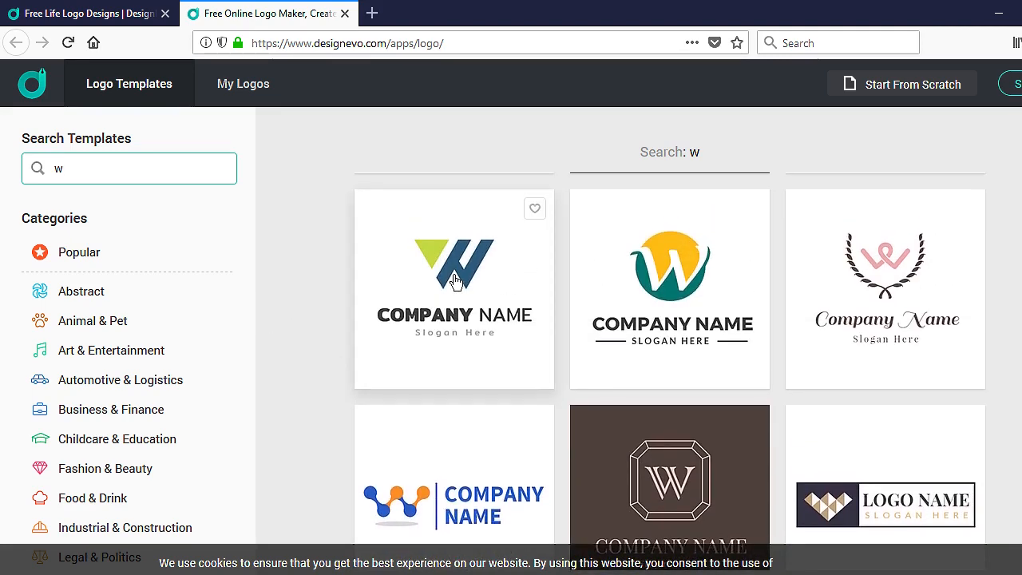
click(455, 273)
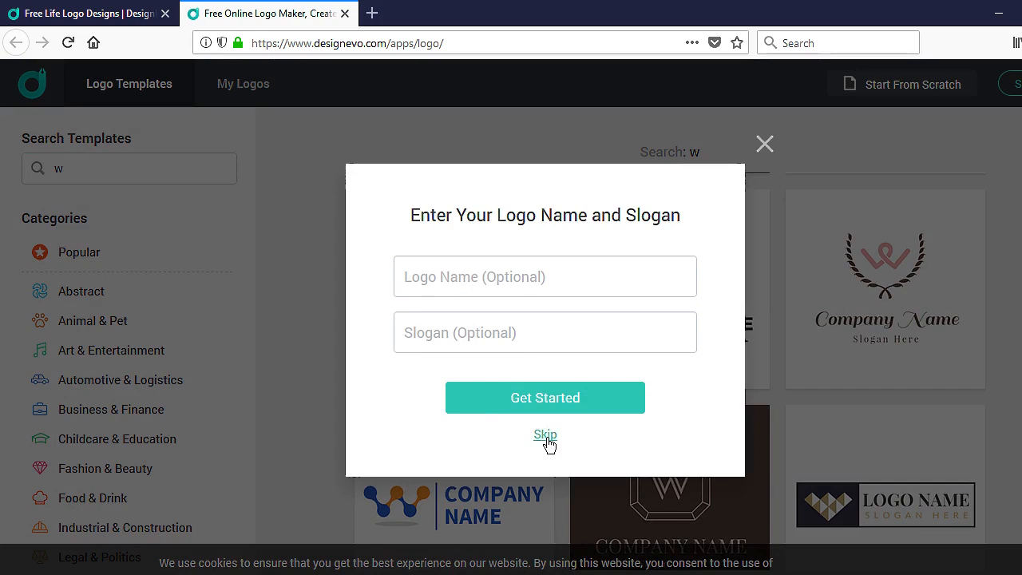
click(545, 436)
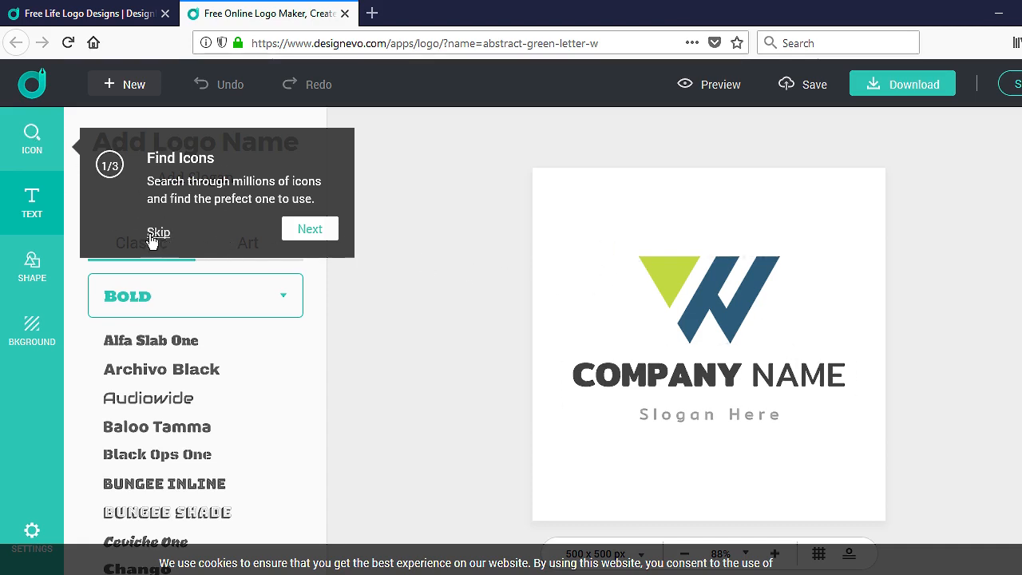
Step: Search icons for 'line' and add a plain horizontal line under the W
click(35, 150)
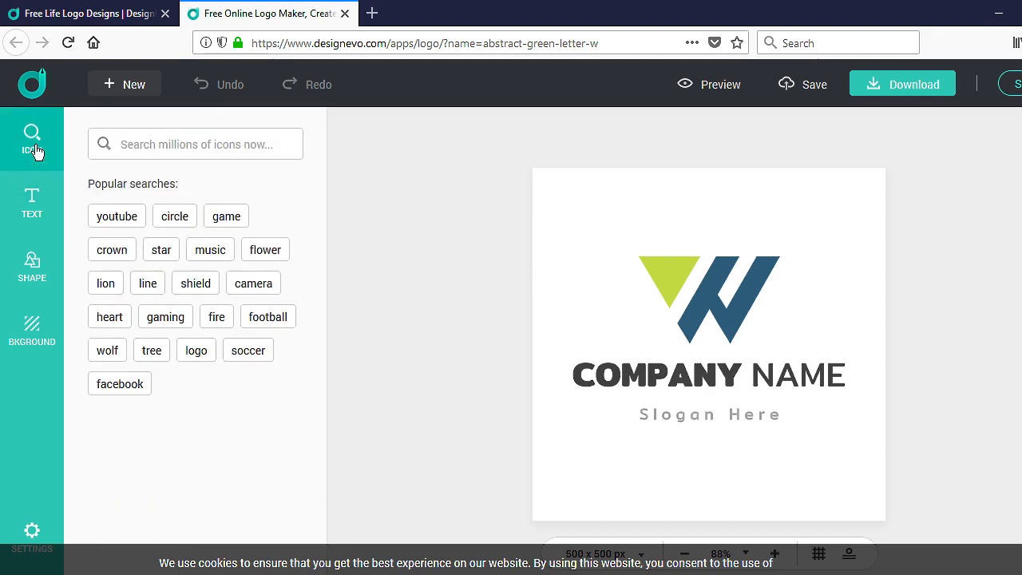
click(148, 286)
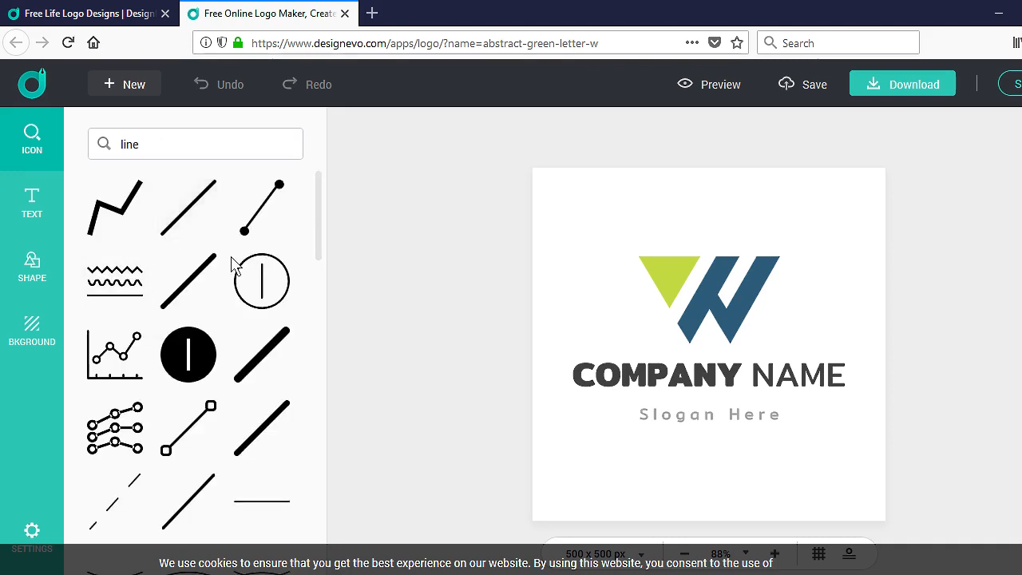
click(275, 511)
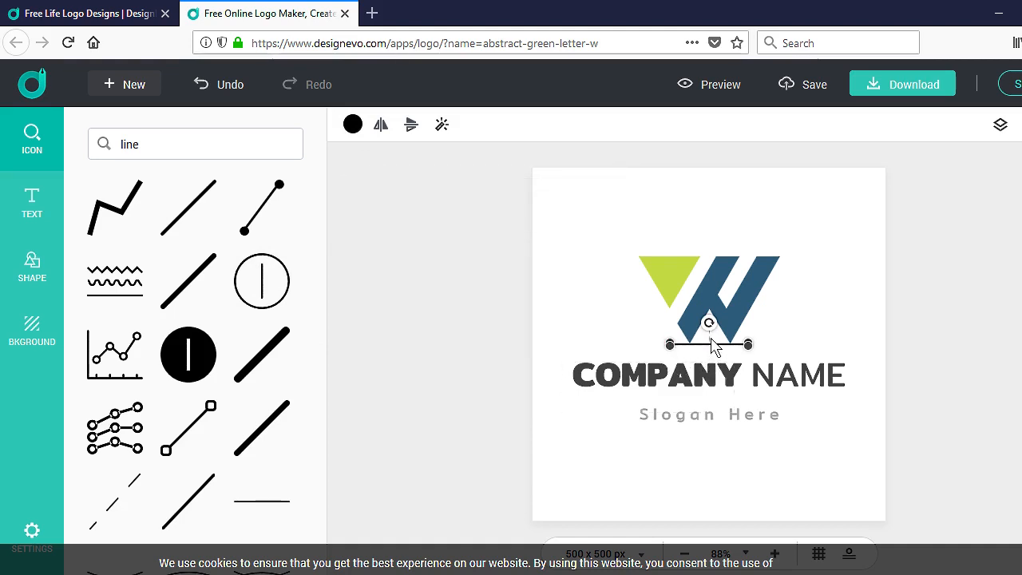
Step: Stretch, rotate and reposition the line beneath the slogan, then delete it
drag(747, 344, 748, 371)
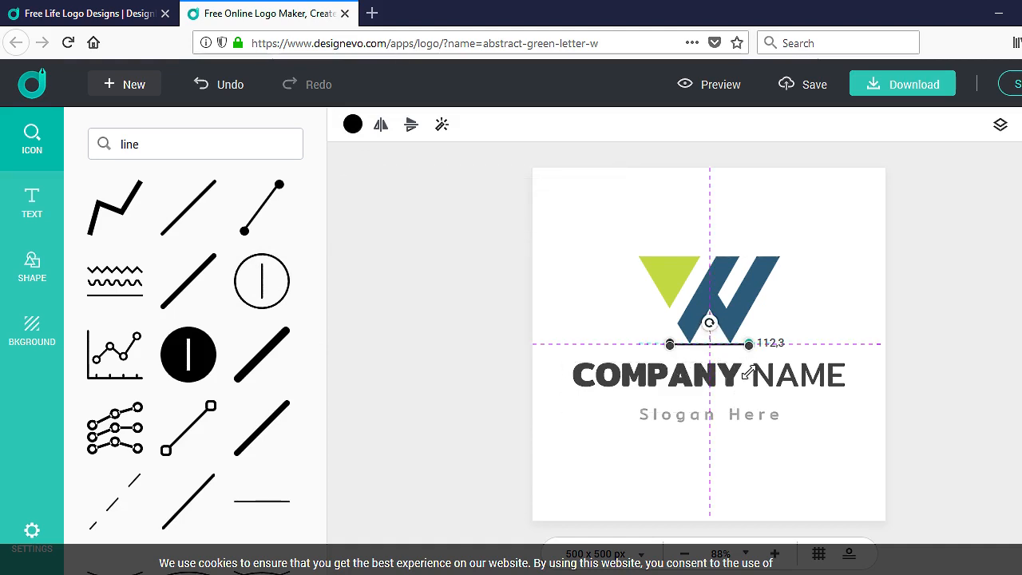
drag(637, 364, 730, 334)
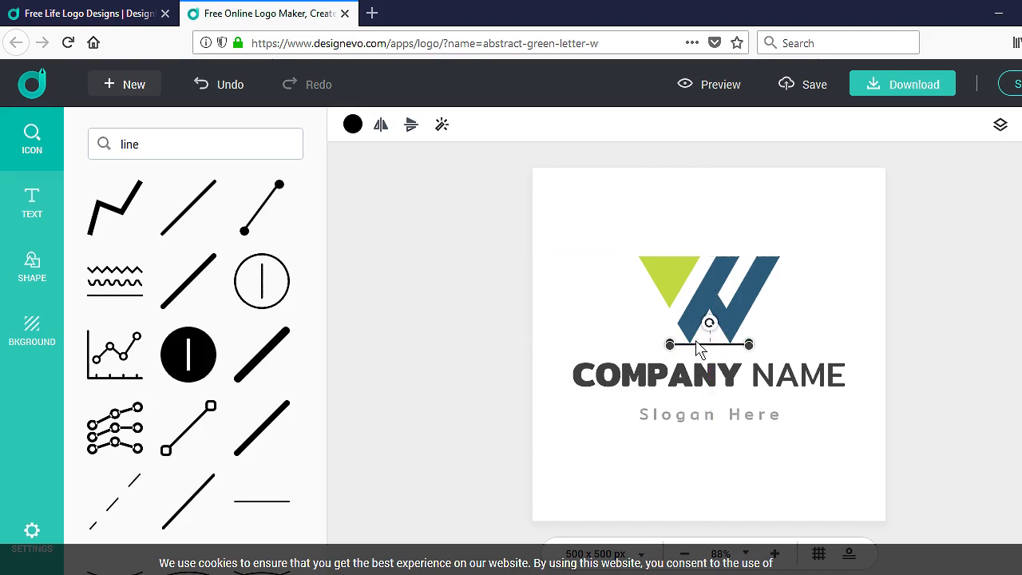
drag(669, 344, 601, 344)
drag(675, 322, 671, 348)
drag(643, 311, 622, 437)
drag(635, 487, 650, 521)
drag(727, 468, 872, 440)
mouse_move(733, 471)
mouse_down()
mouse_move(721, 425)
mouse_move(730, 388)
mouse_move(731, 464)
mouse_up()
key(Delete)
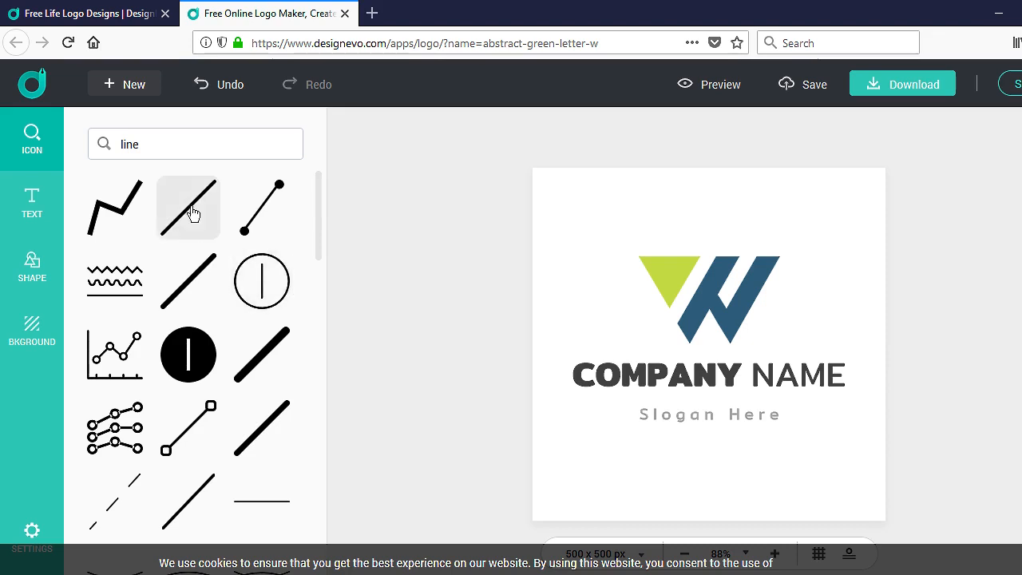
Step: Replace the COMPANY NAME placeholder with a two-word personal name
click(41, 212)
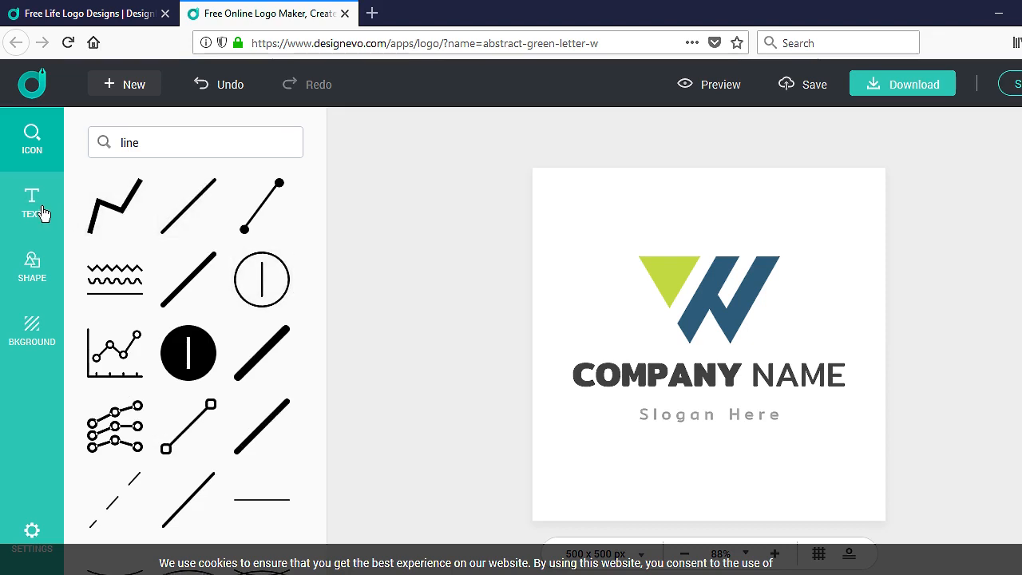
click(651, 369)
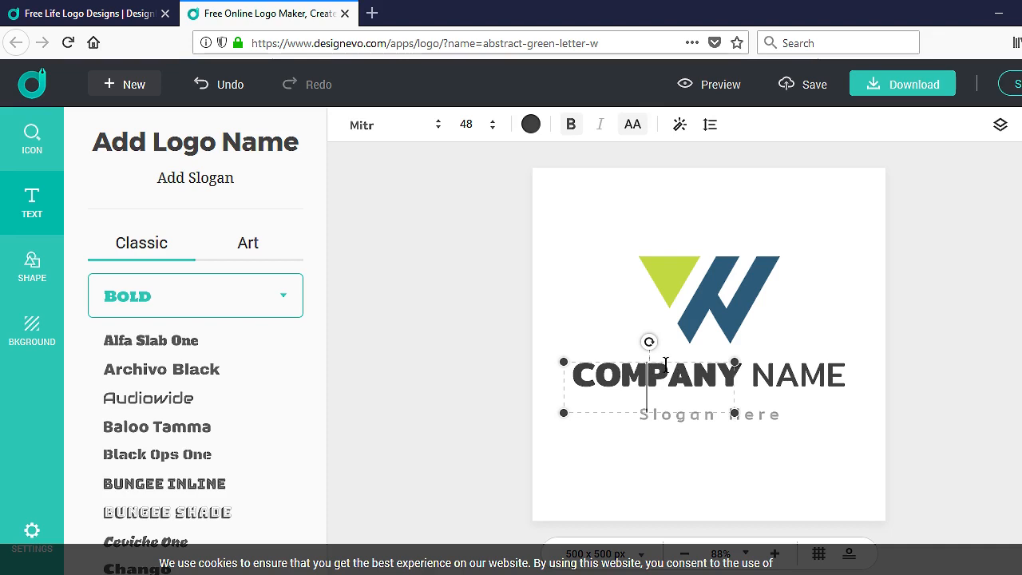
drag(585, 382, 751, 378)
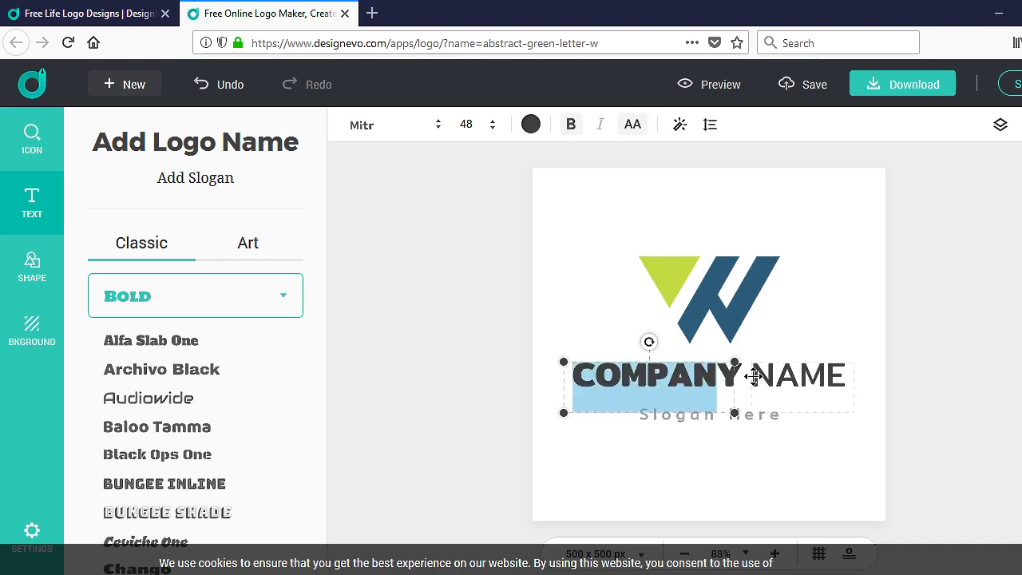
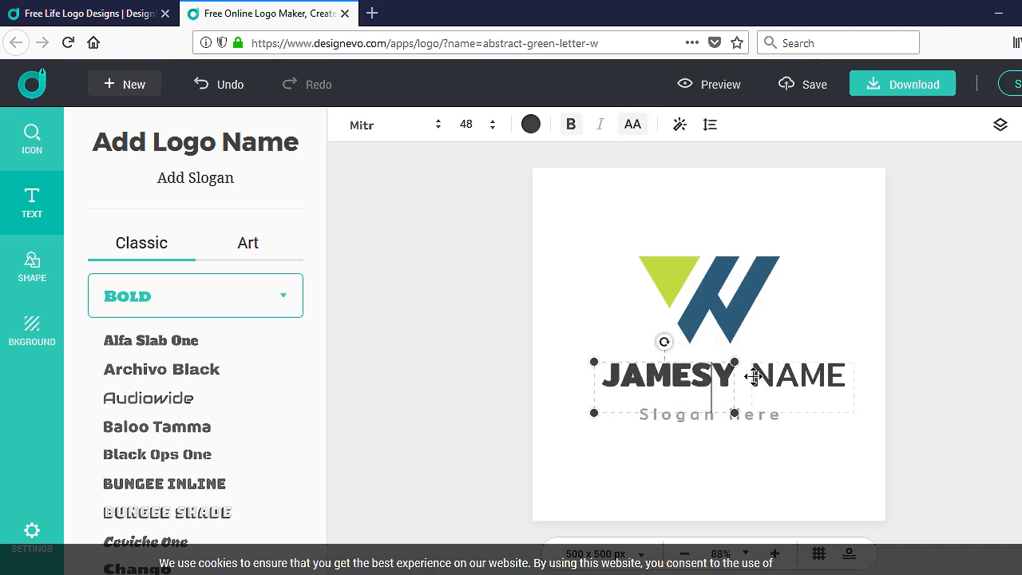
key(Delete)
click(789, 384)
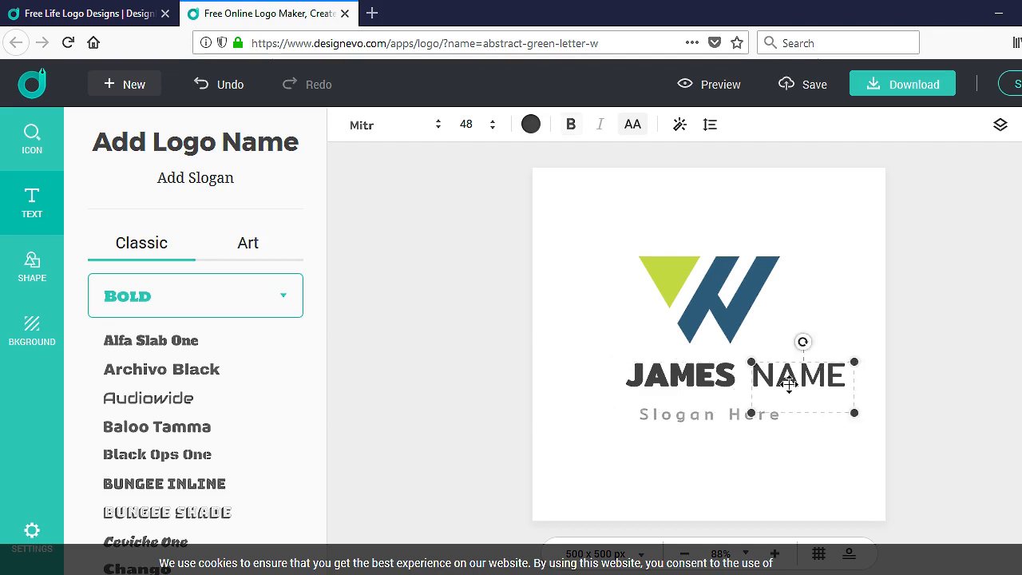
double_click(788, 379)
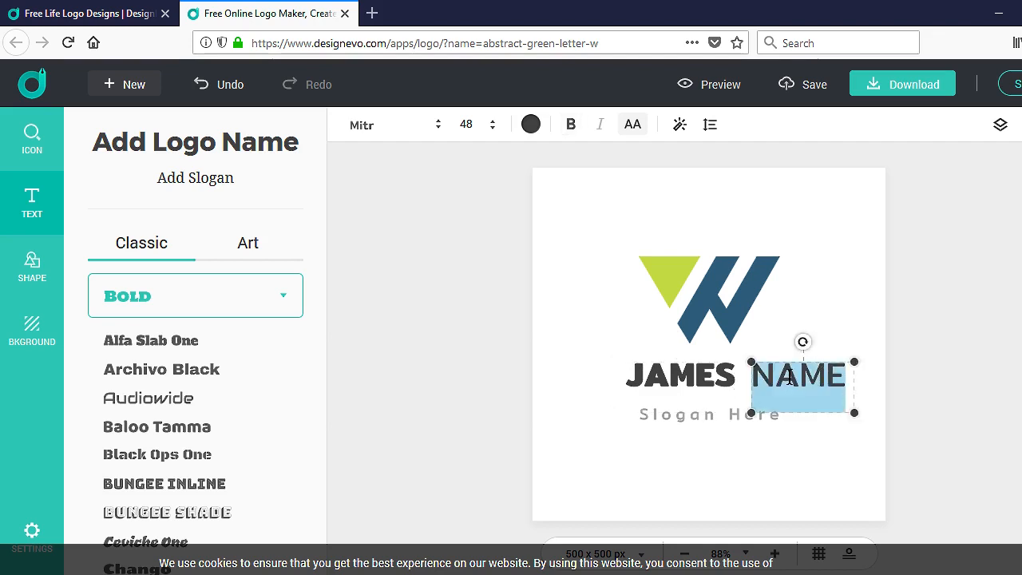
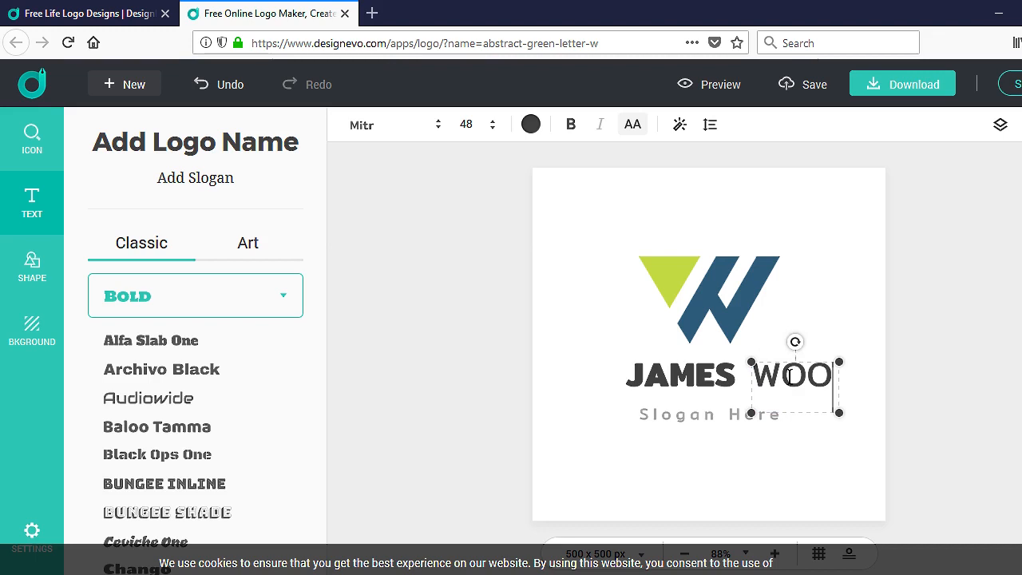
Step: Unbold the first name word and shift the second word left toward it
click(808, 332)
click(688, 374)
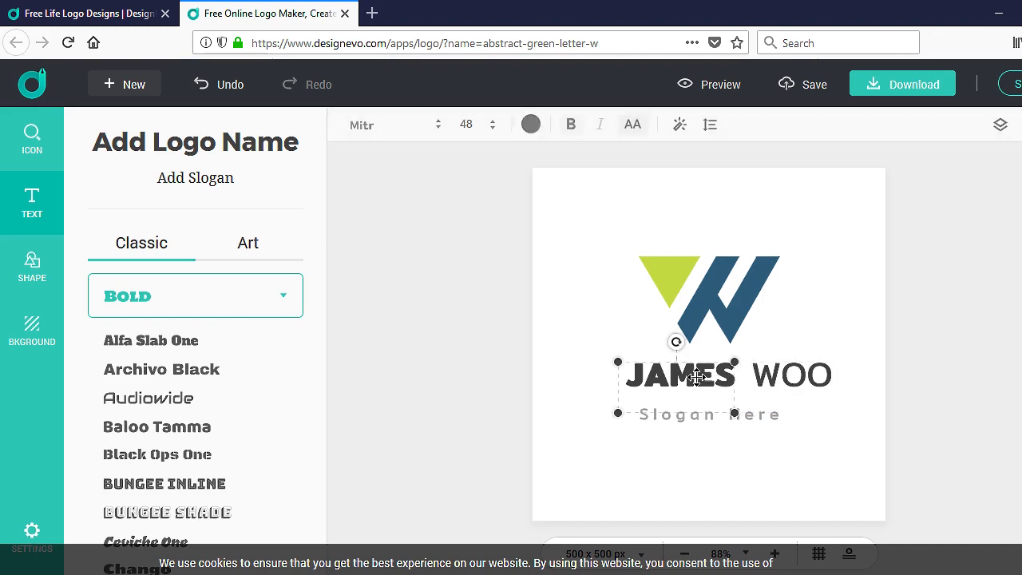
click(806, 378)
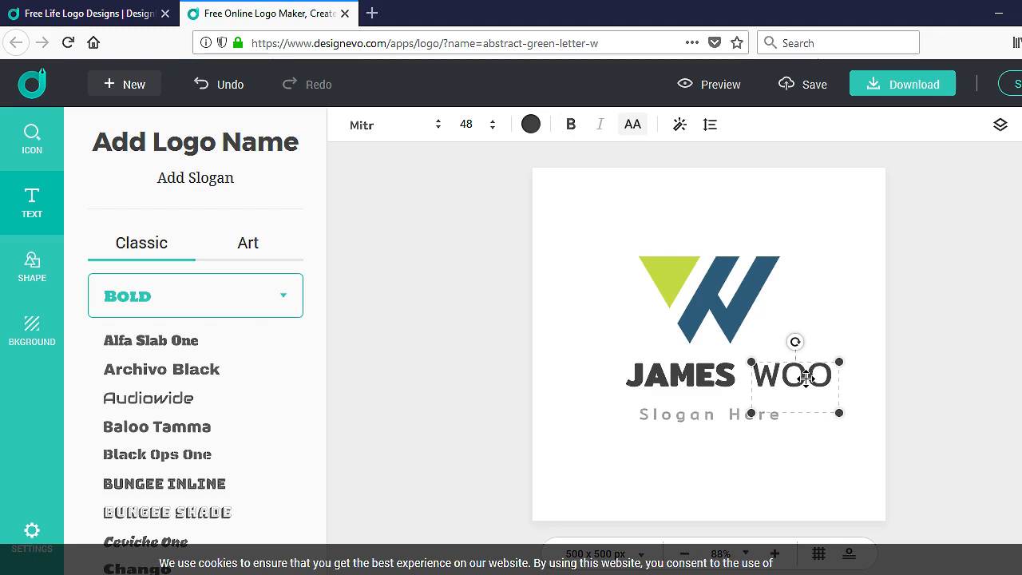
click(729, 376)
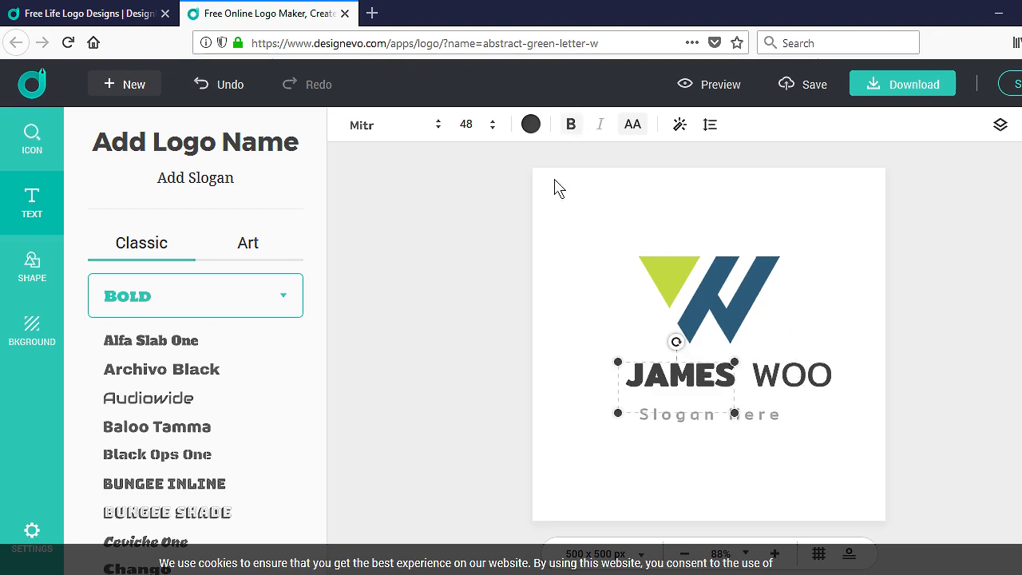
click(571, 124)
click(786, 378)
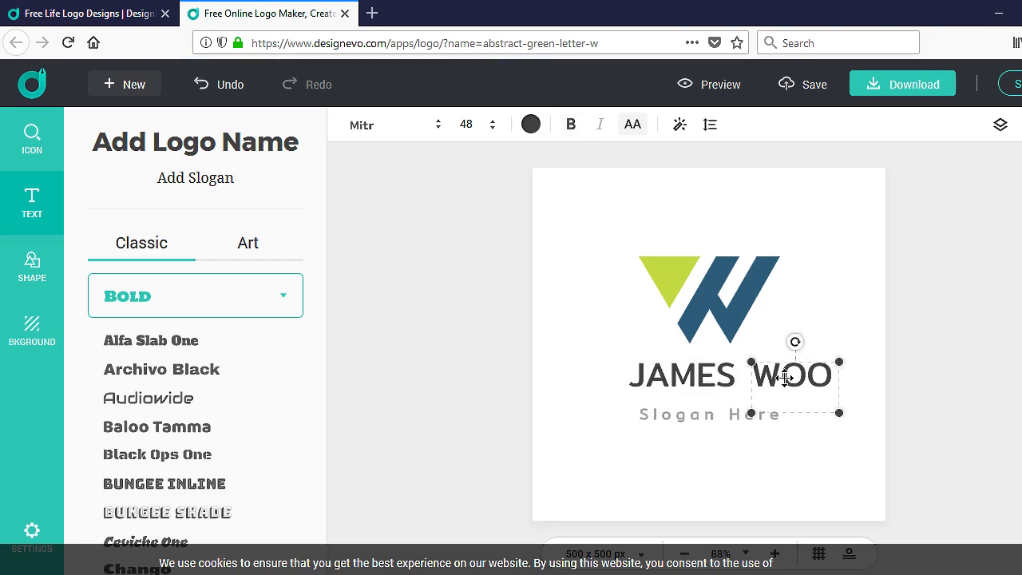
click(722, 377)
drag(794, 377, 783, 377)
click(838, 335)
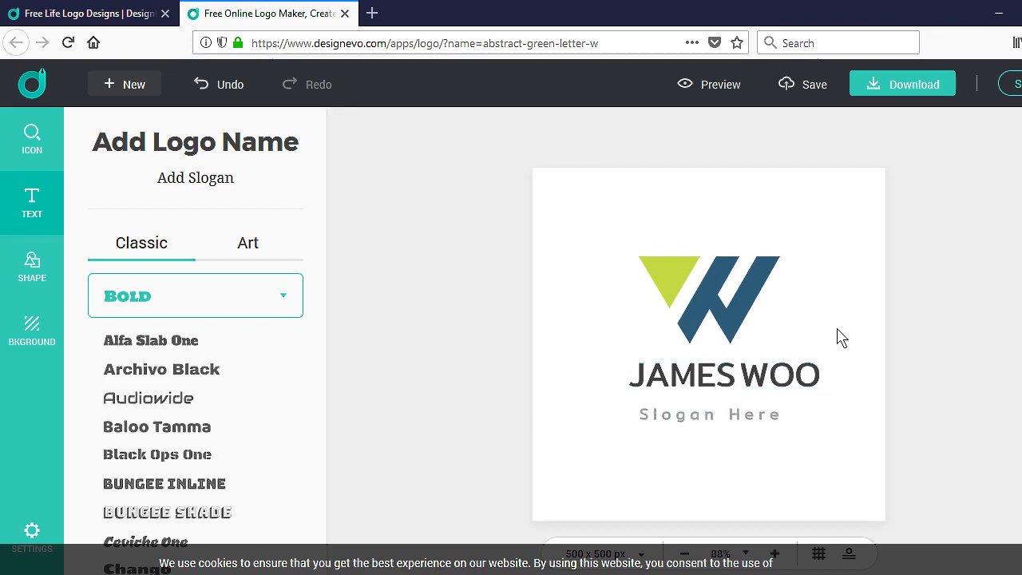
Step: Change the slogan text to 'Build A Better Business'
click(735, 415)
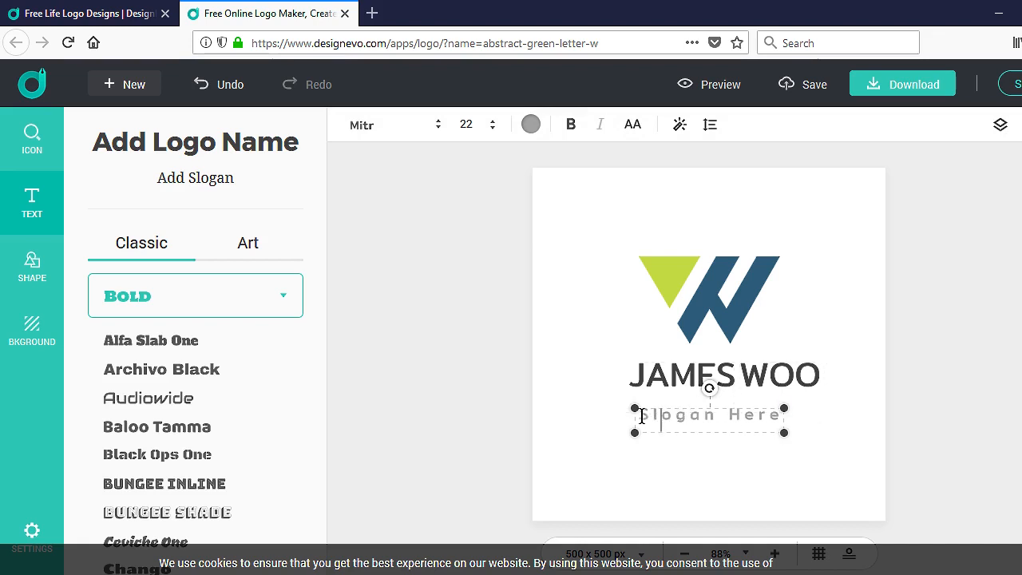
drag(641, 415, 777, 416)
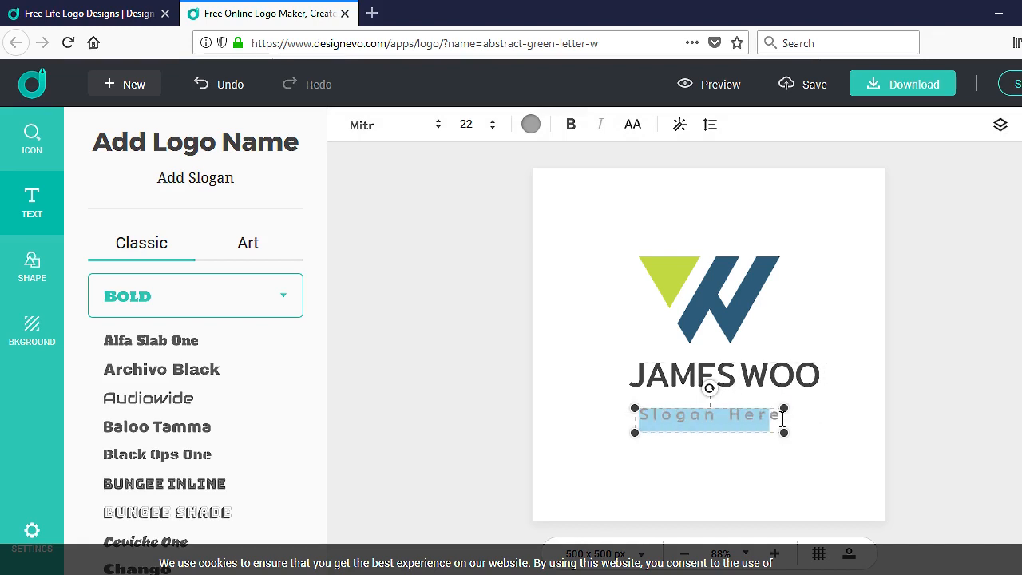
text(Build A )
text(Better Busi)
text(ness)
key(Delete)
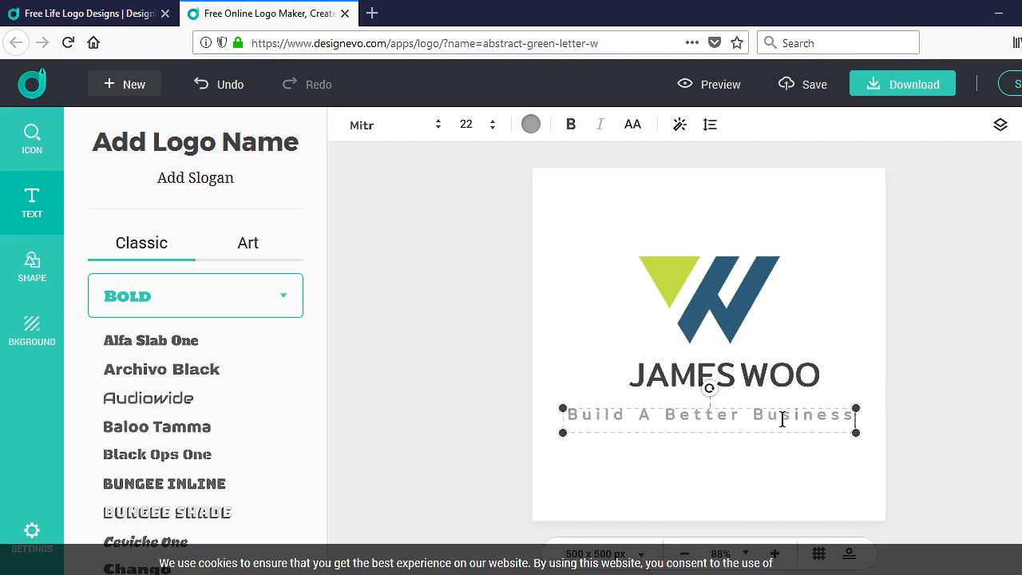
click(780, 455)
Step: Make the slogan dark grey at font size 18
click(731, 412)
click(530, 128)
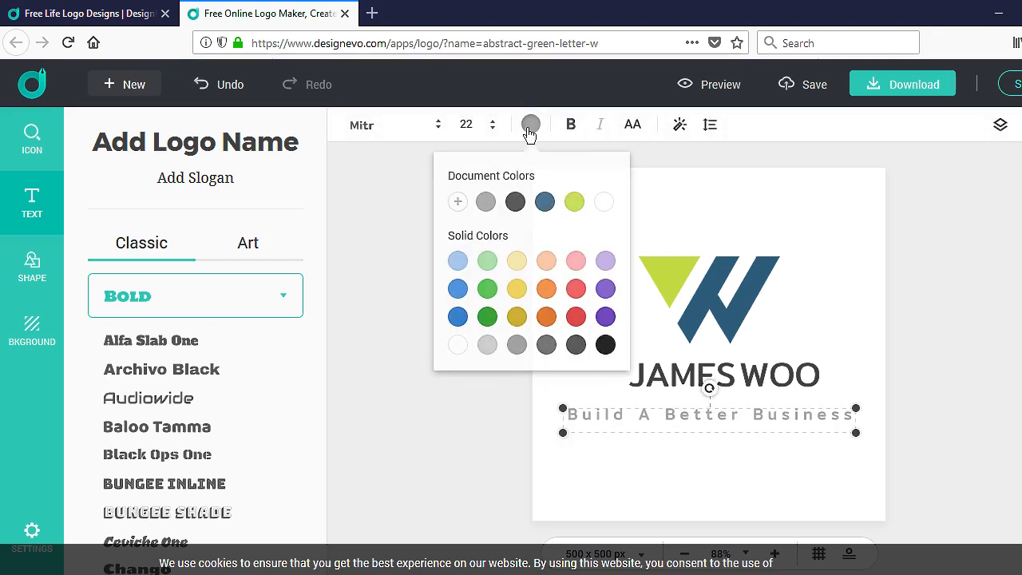
click(514, 202)
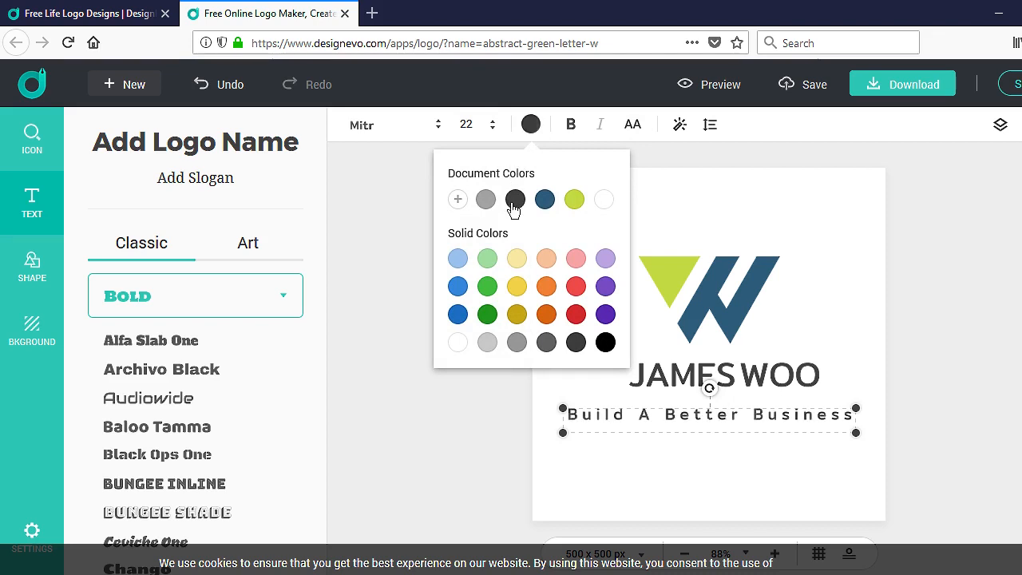
click(516, 342)
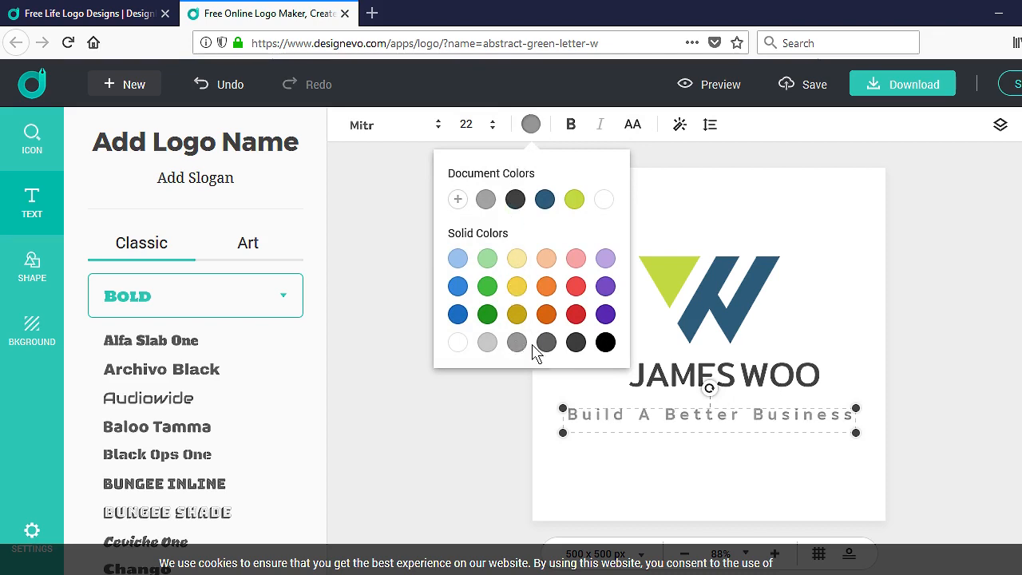
click(547, 343)
click(861, 331)
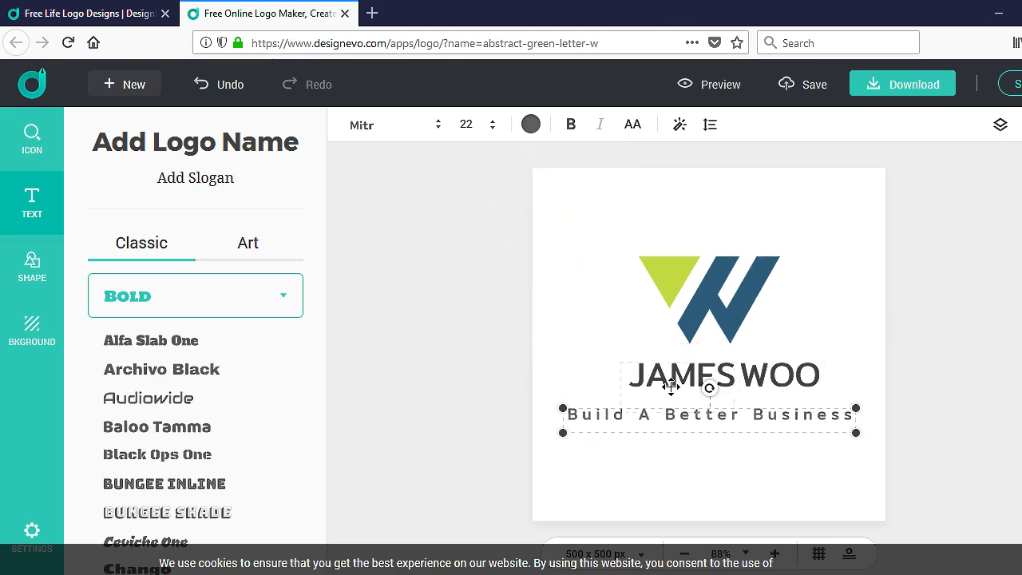
click(489, 127)
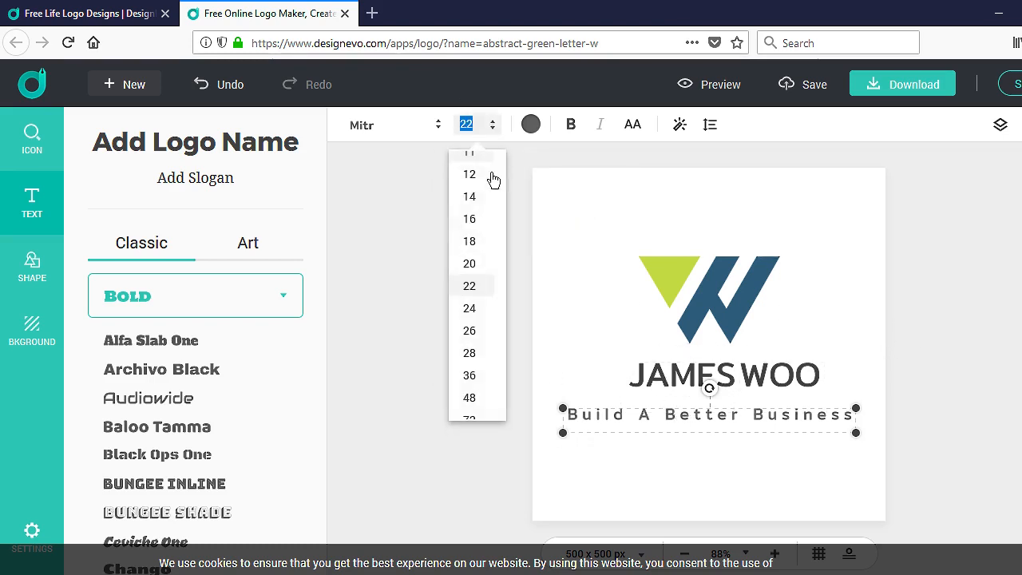
click(471, 242)
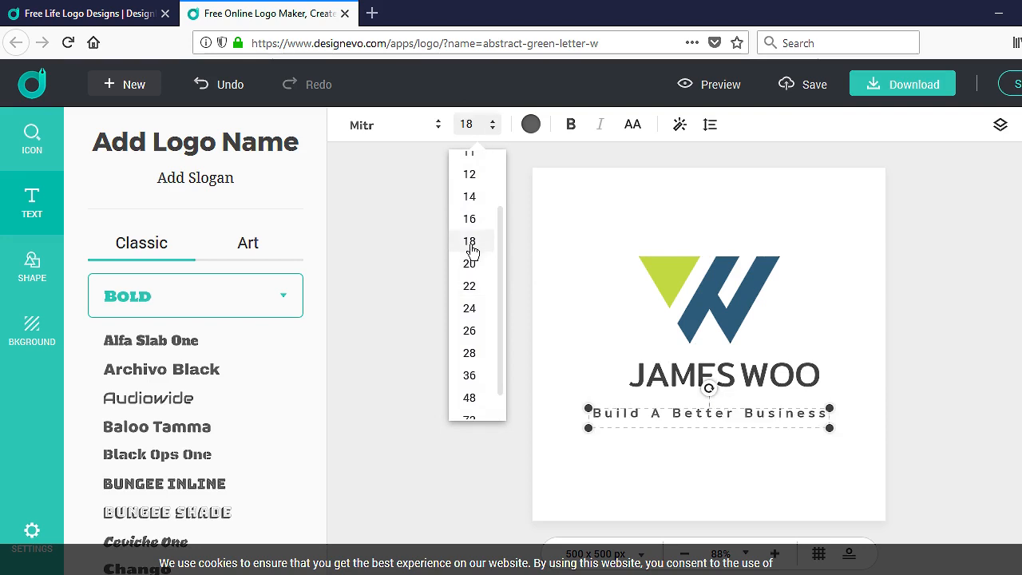
click(708, 404)
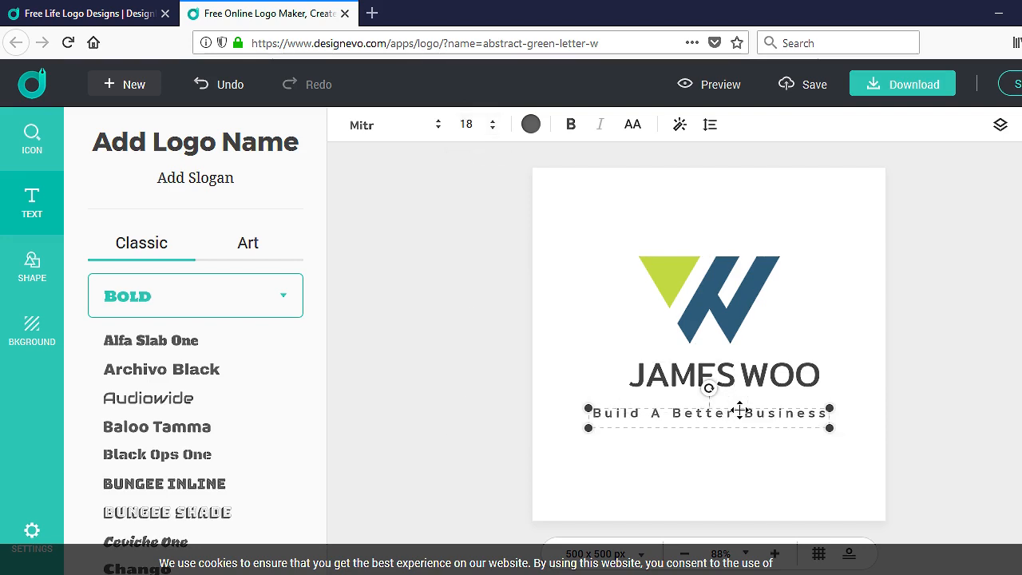
Step: Slide the two name words together into one word and adjust the slogan position
mouse_move(711, 410)
mouse_down()
mouse_move(700, 415)
mouse_move(689, 396)
mouse_move(700, 412)
mouse_up()
drag(768, 378, 751, 376)
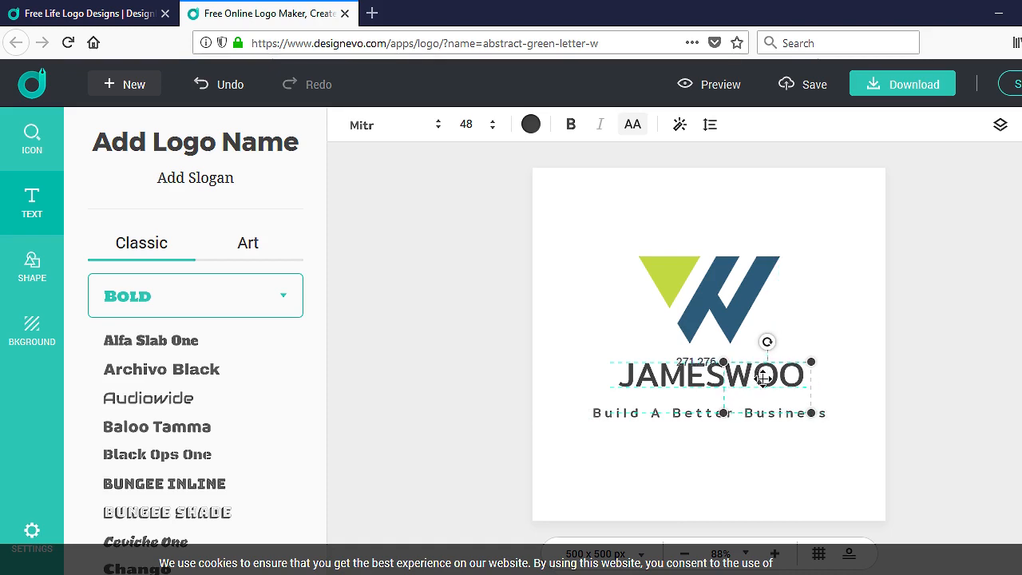
mouse_move(752, 413)
mouse_down()
mouse_move(777, 418)
mouse_move(760, 415)
mouse_move(759, 424)
mouse_move(765, 408)
mouse_move(756, 411)
mouse_up()
click(862, 359)
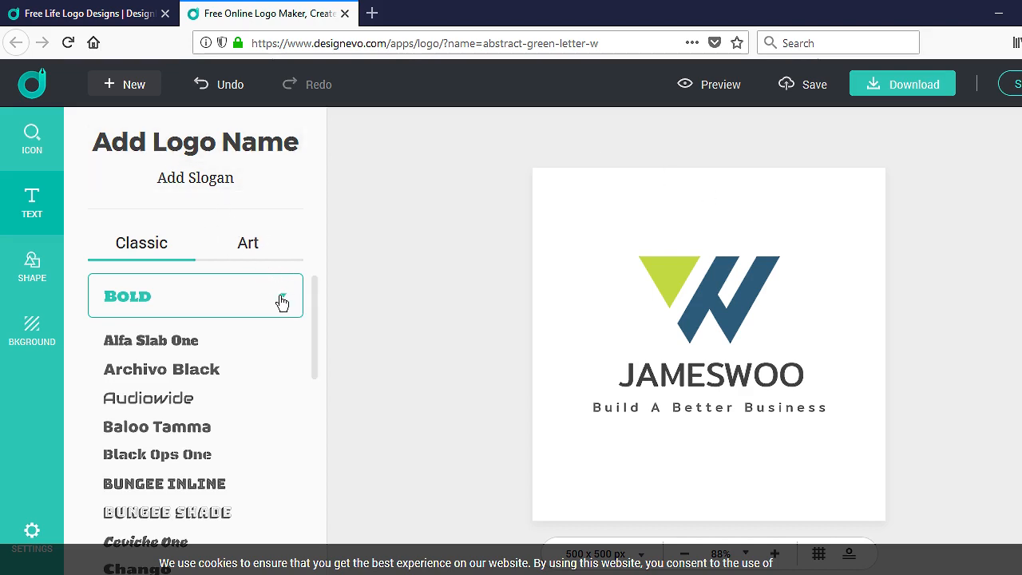
Step: Browse Modern(Sans) and Handwriting fonts, then bring up the Badge shapes
scroll(204, 391, down, 10)
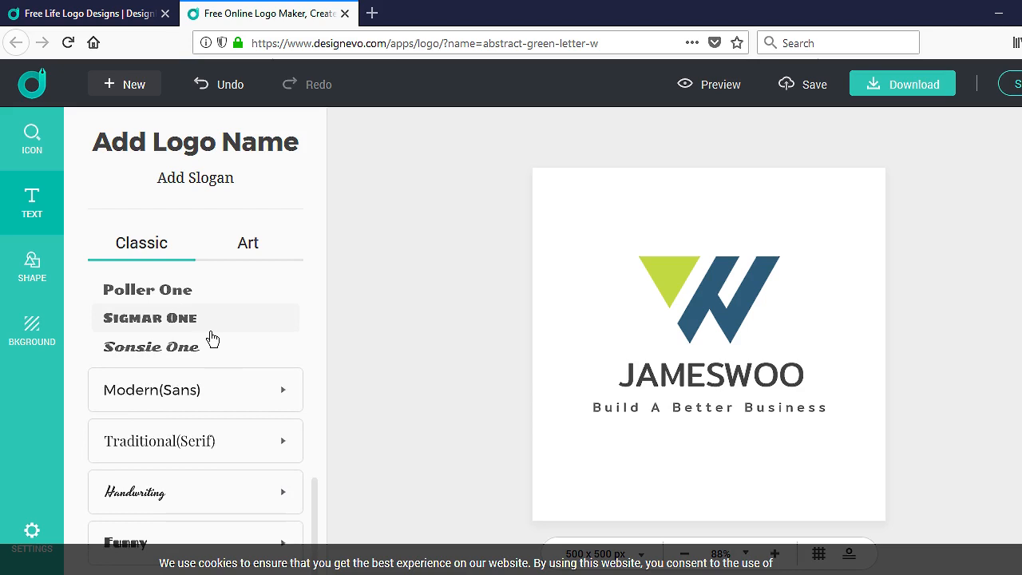
click(269, 399)
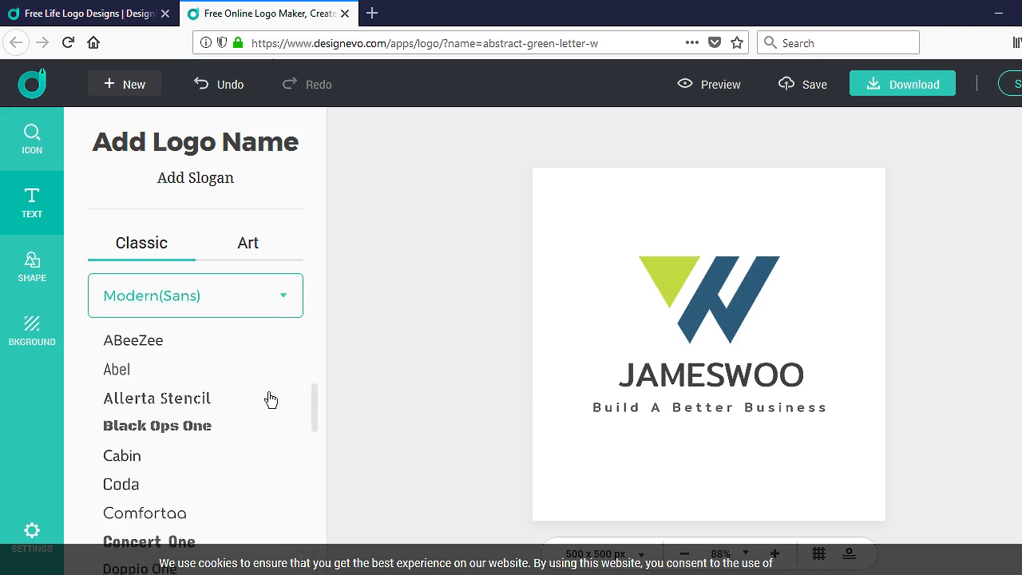
drag(317, 401, 327, 273)
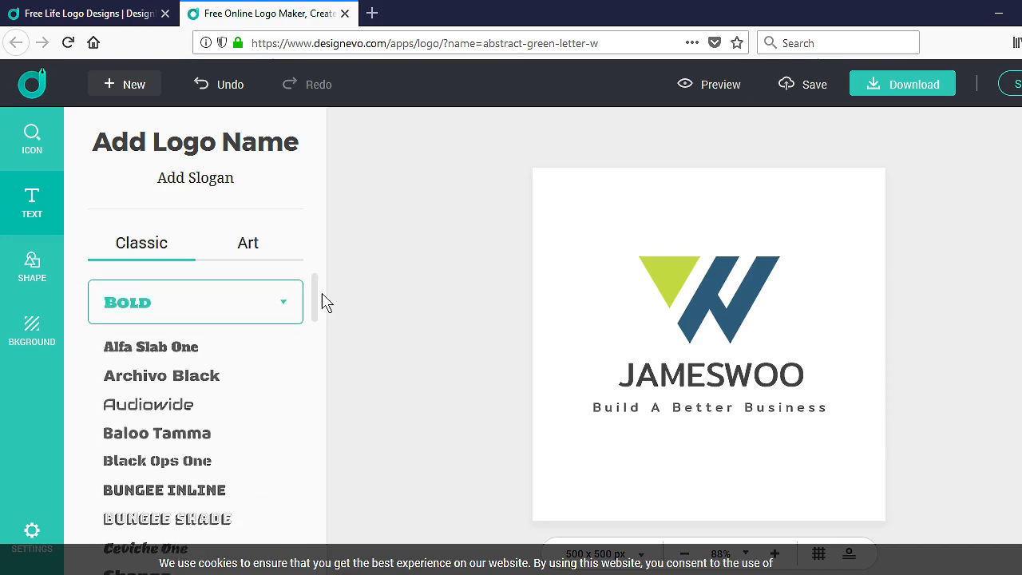
drag(317, 307, 324, 560)
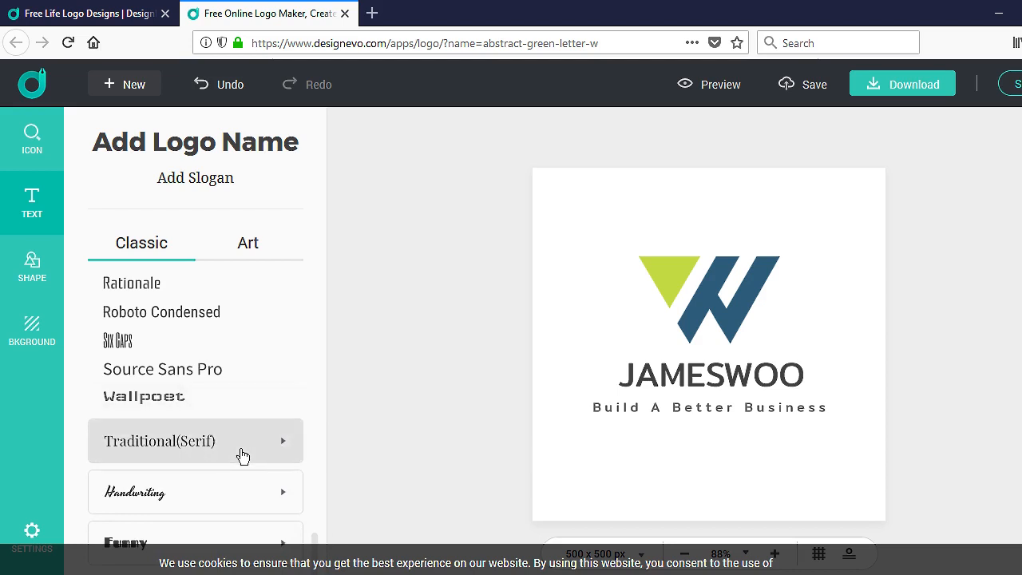
click(241, 505)
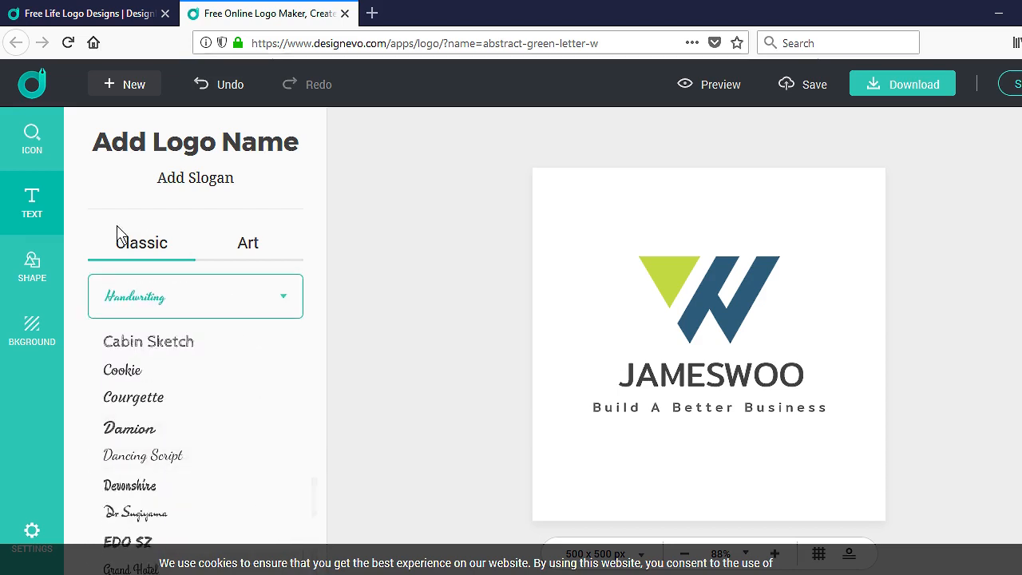
click(36, 276)
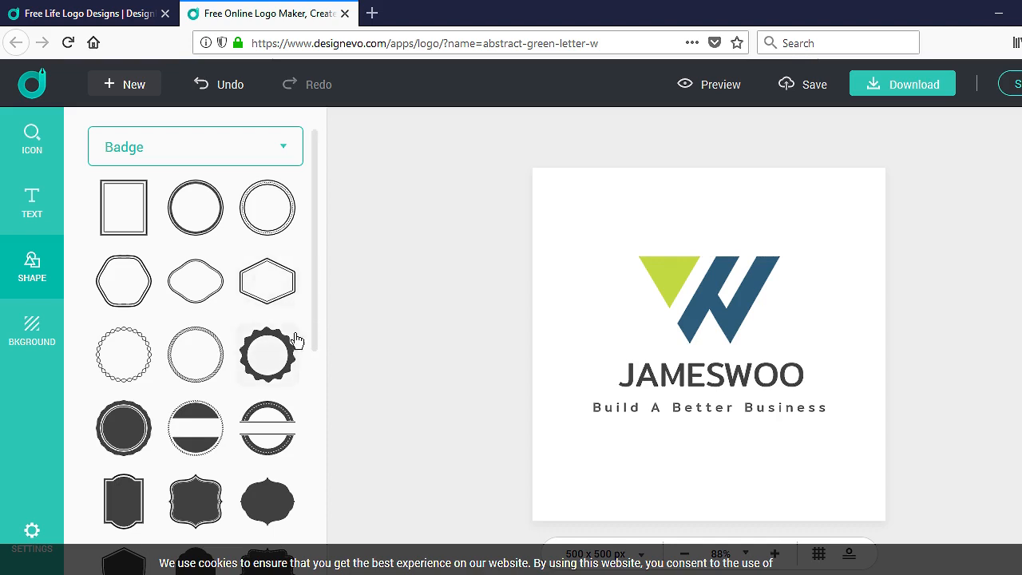
Step: Place the double-outlined hexagon badge and enlarge it around the logo to nearly fill the canvas
scroll(295, 351, down, 3)
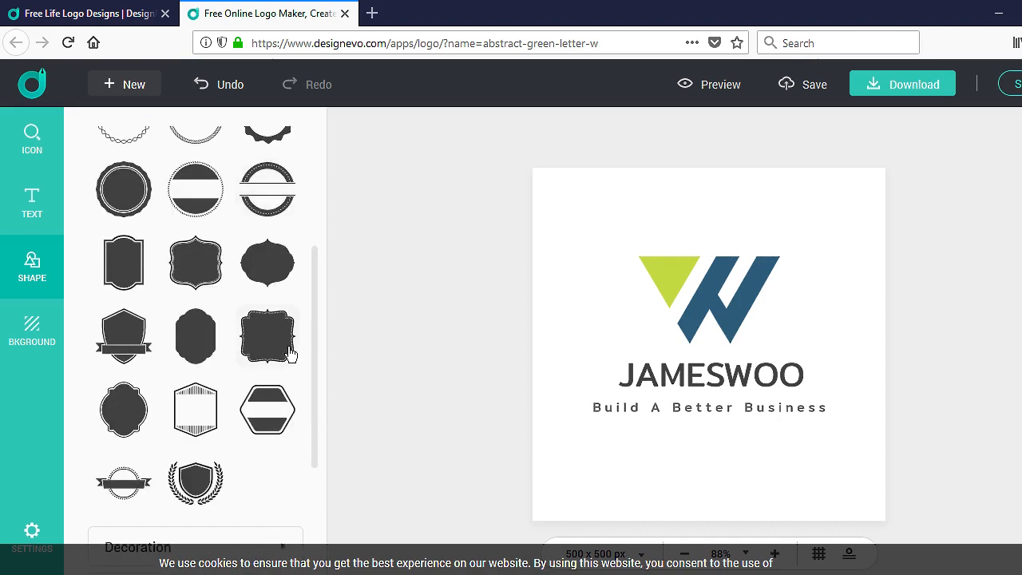
scroll(284, 351, up, 3)
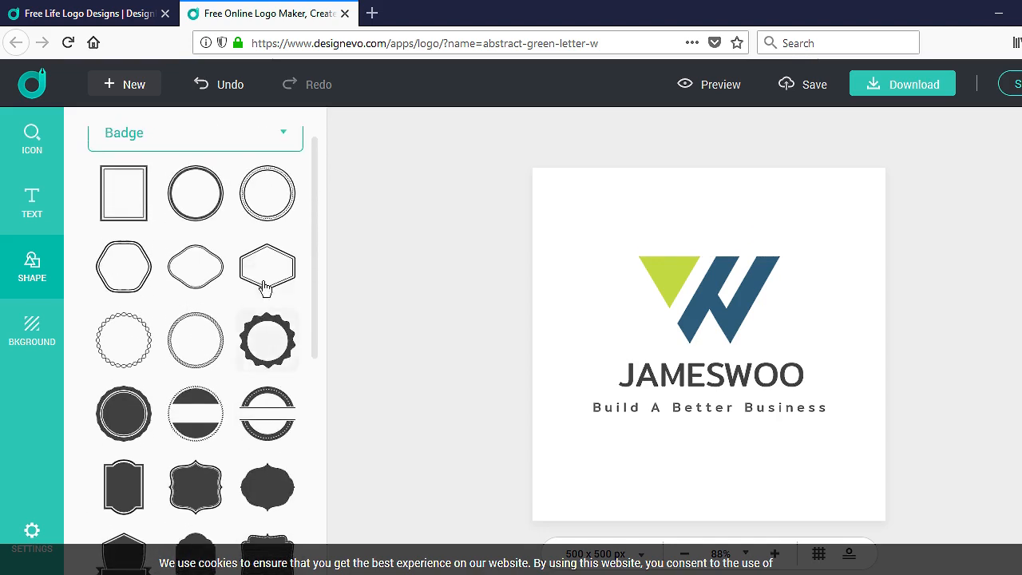
drag(260, 271, 595, 273)
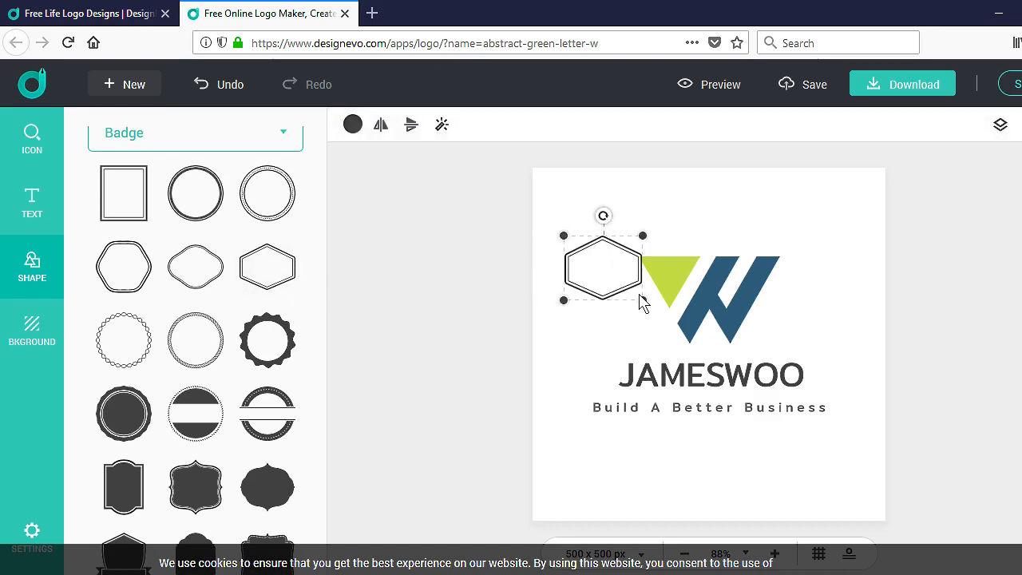
drag(641, 298, 868, 450)
drag(561, 236, 535, 212)
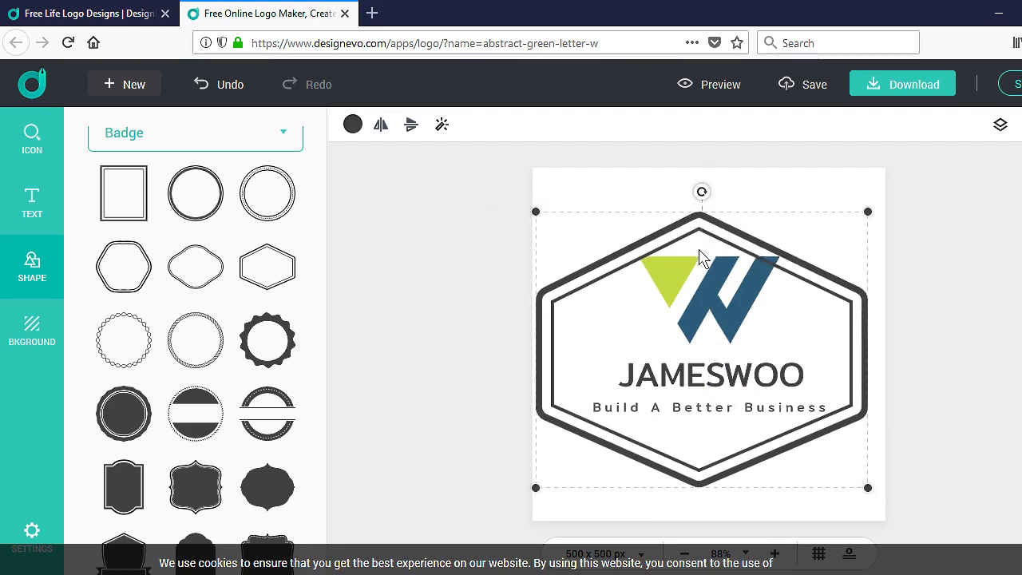
drag(699, 229, 706, 222)
drag(875, 484, 887, 492)
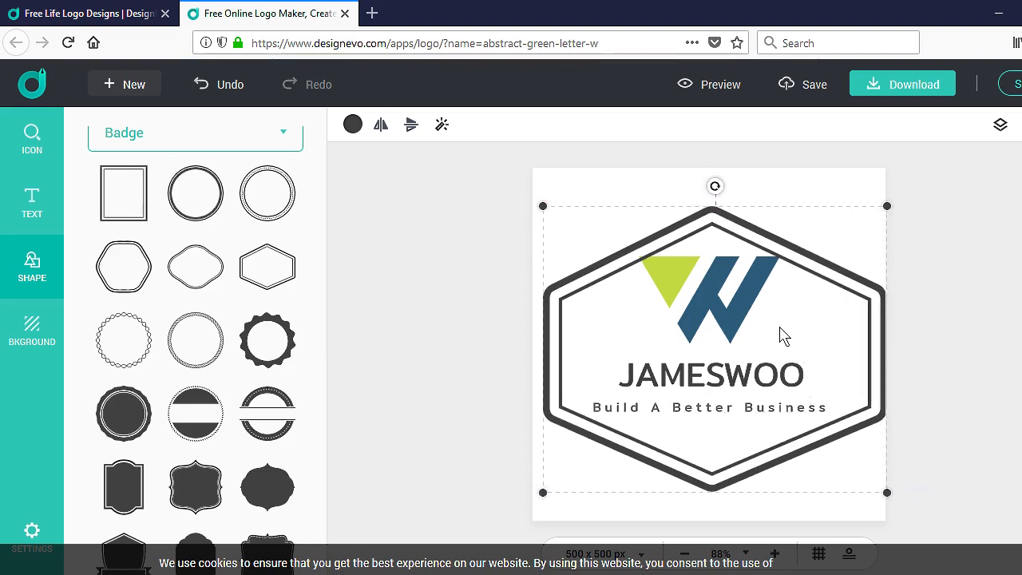
drag(735, 235, 732, 222)
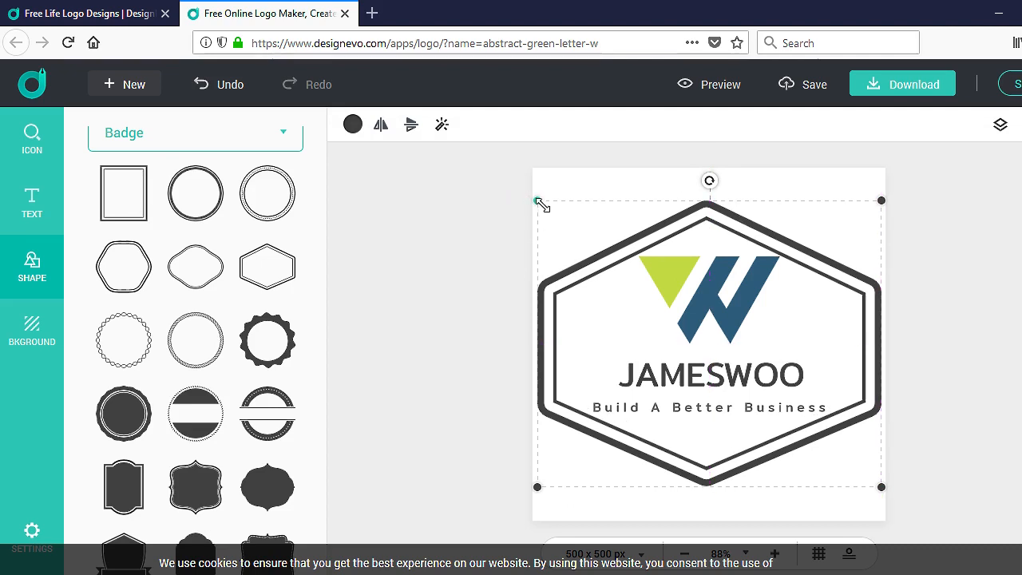
drag(539, 200, 533, 198)
click(942, 336)
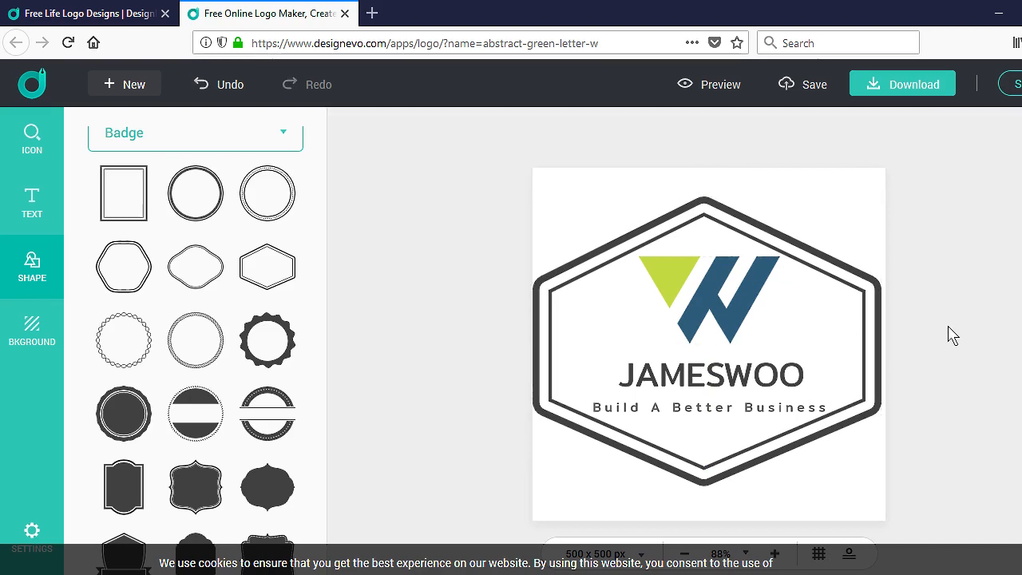
Step: Nudge the 'Build A Better Business' tagline up closer to the name
click(718, 213)
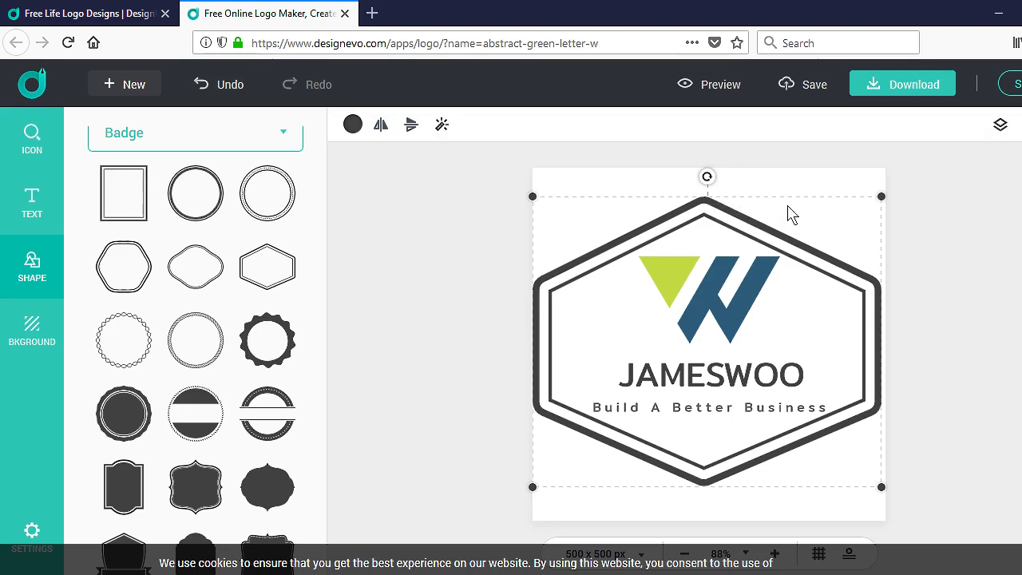
click(696, 411)
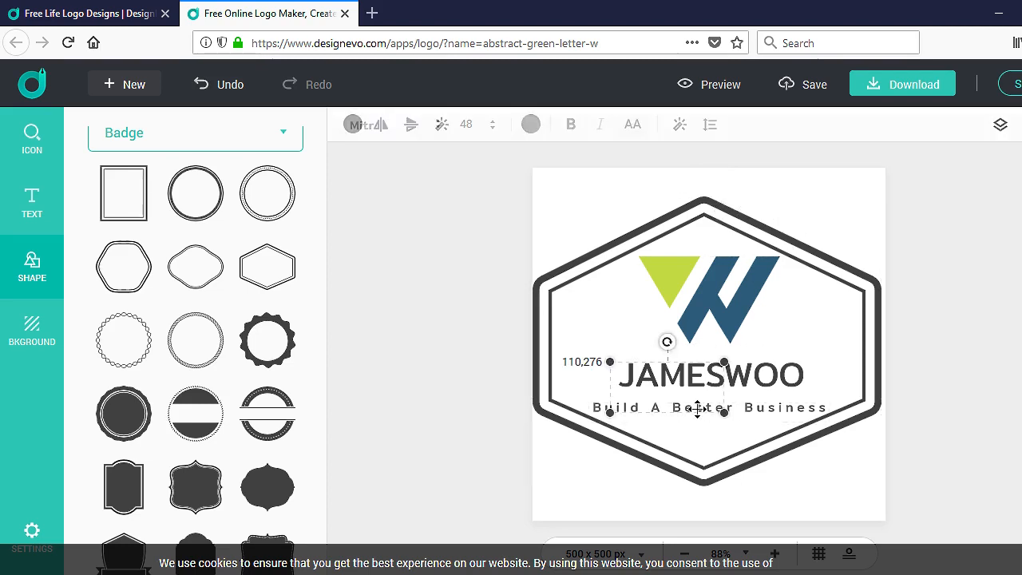
click(749, 409)
click(695, 411)
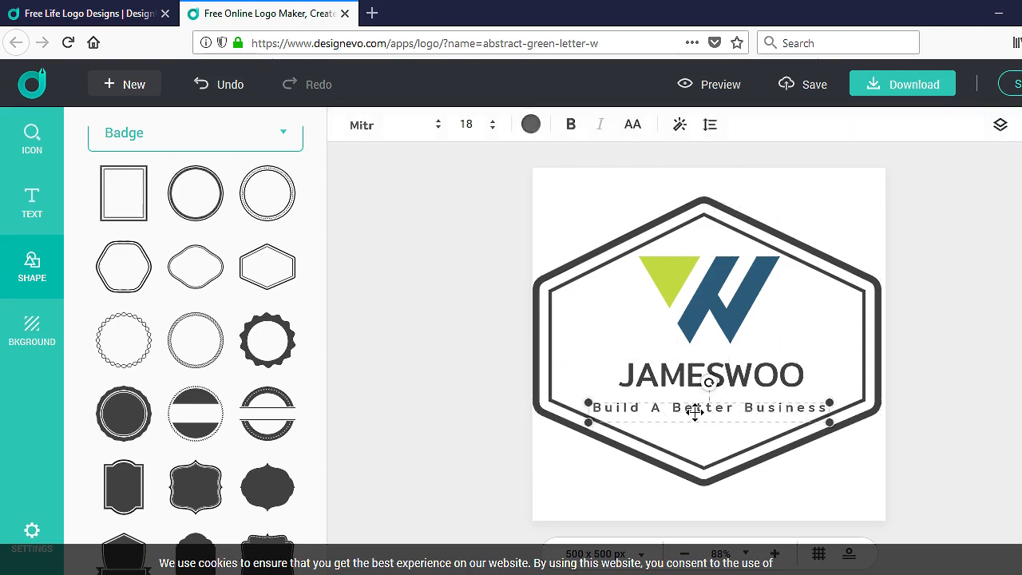
click(694, 404)
click(695, 429)
click(719, 415)
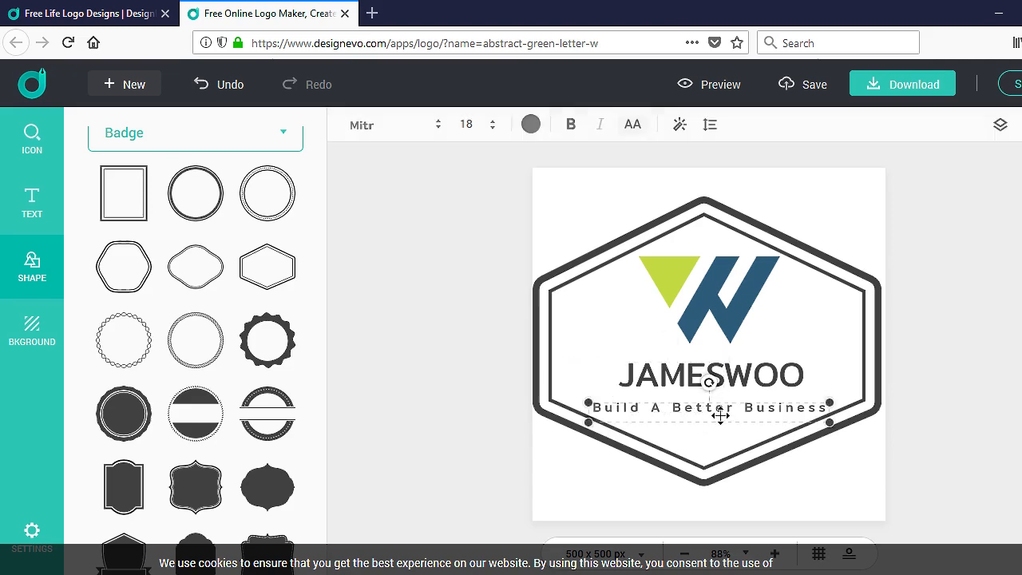
drag(719, 414, 723, 411)
click(800, 478)
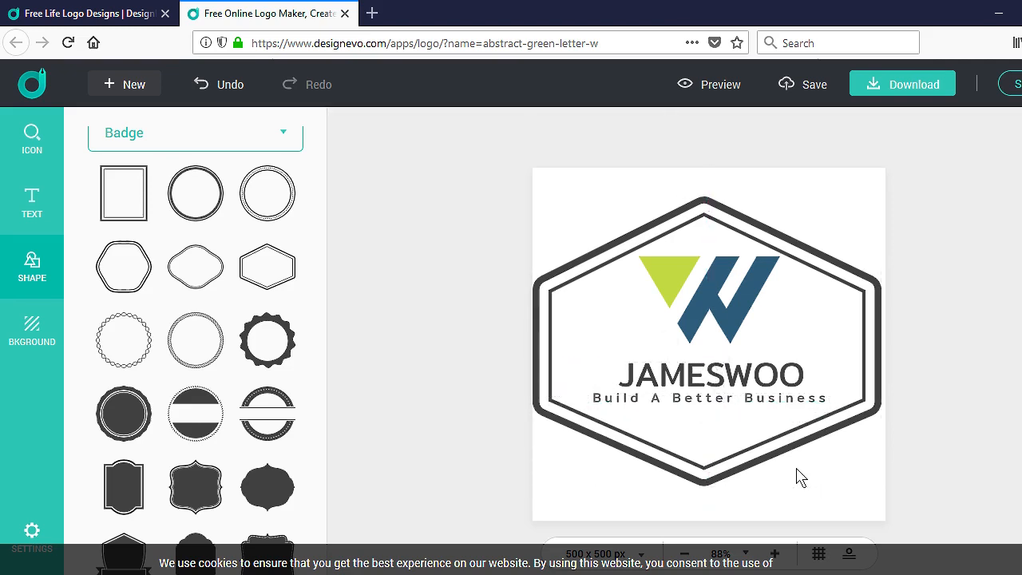
Step: Move the W icon slightly down toward the name
click(718, 314)
drag(708, 289, 708, 298)
click(856, 467)
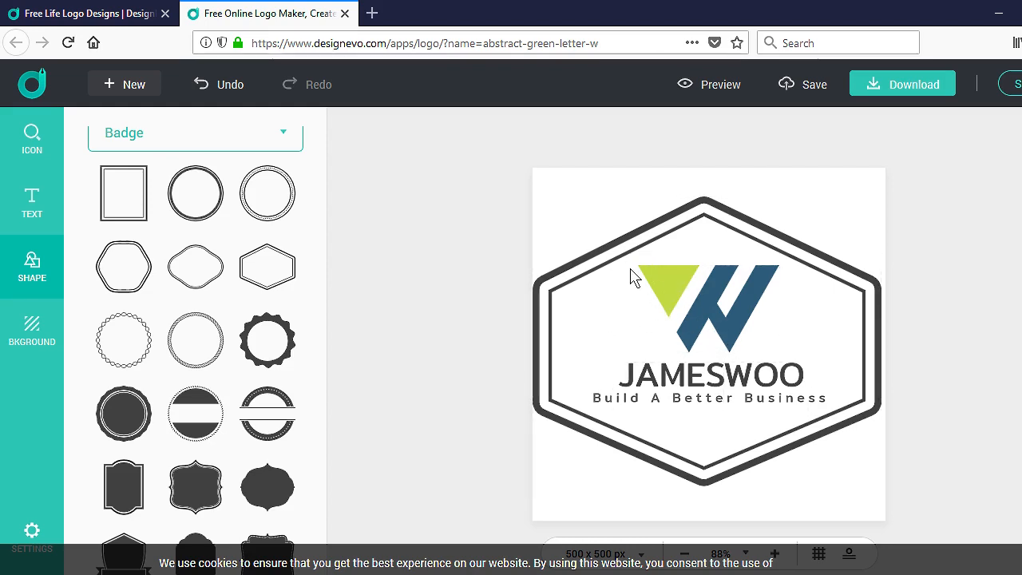
click(714, 376)
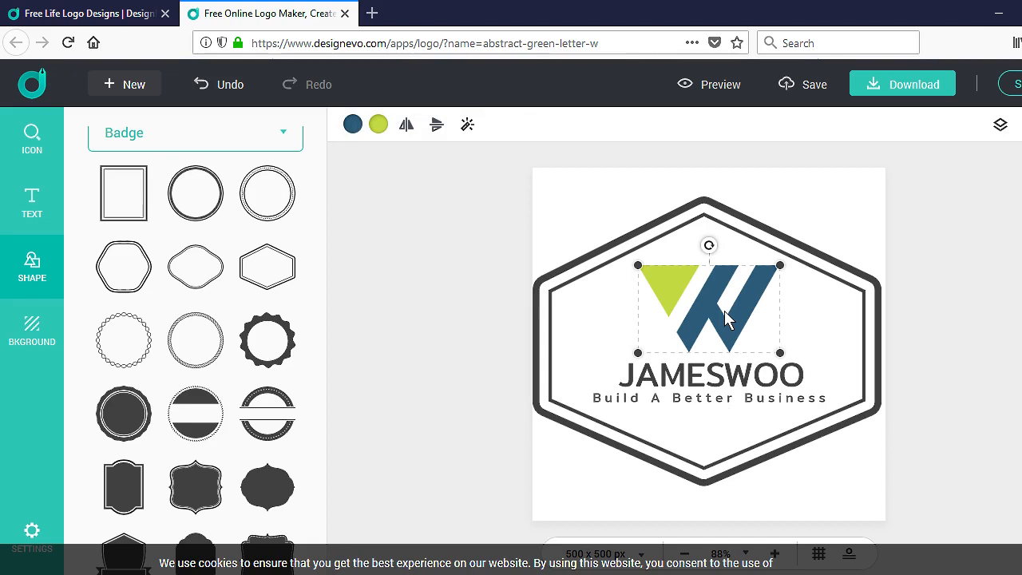
click(352, 127)
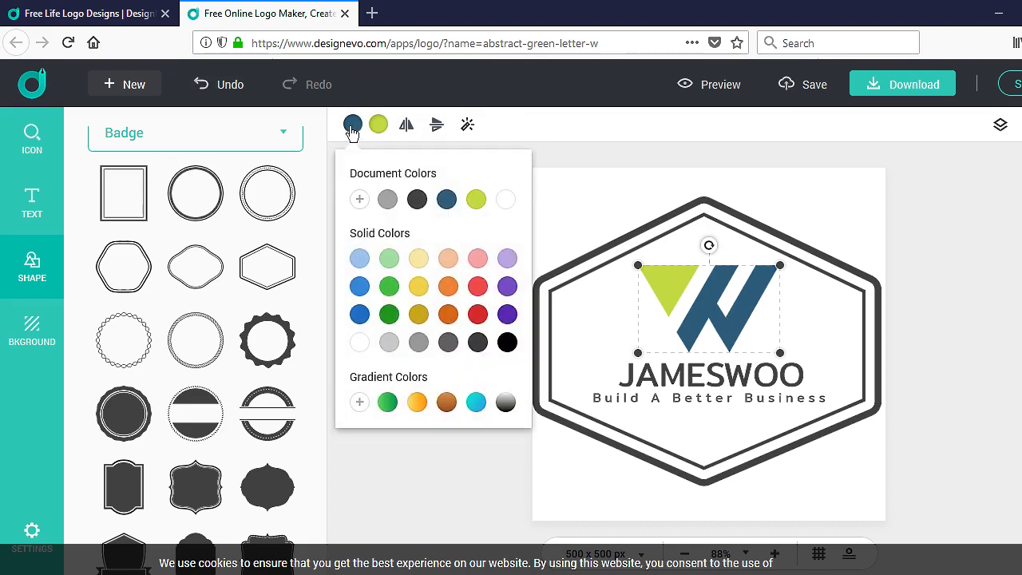
click(690, 370)
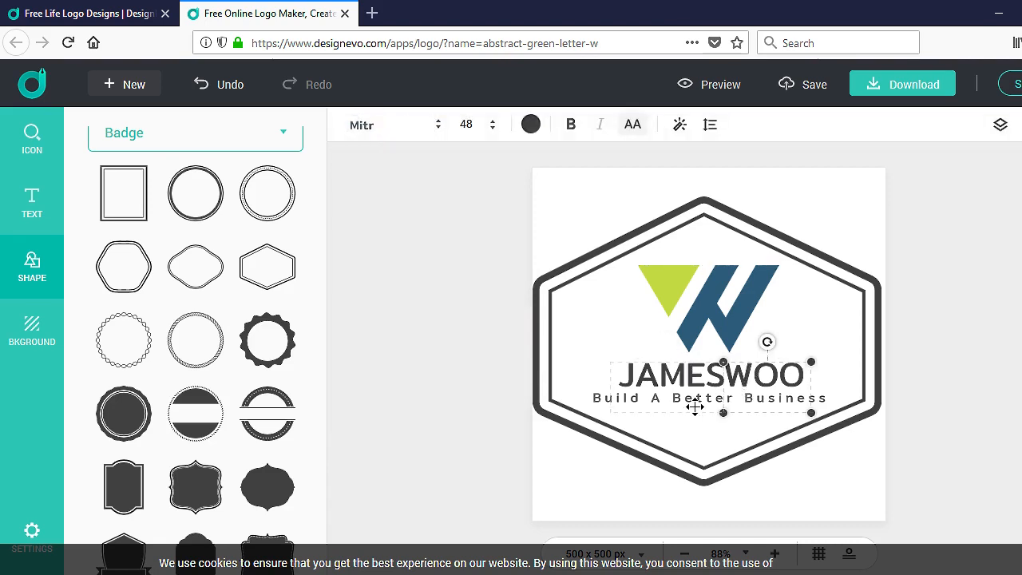
click(772, 372)
click(531, 124)
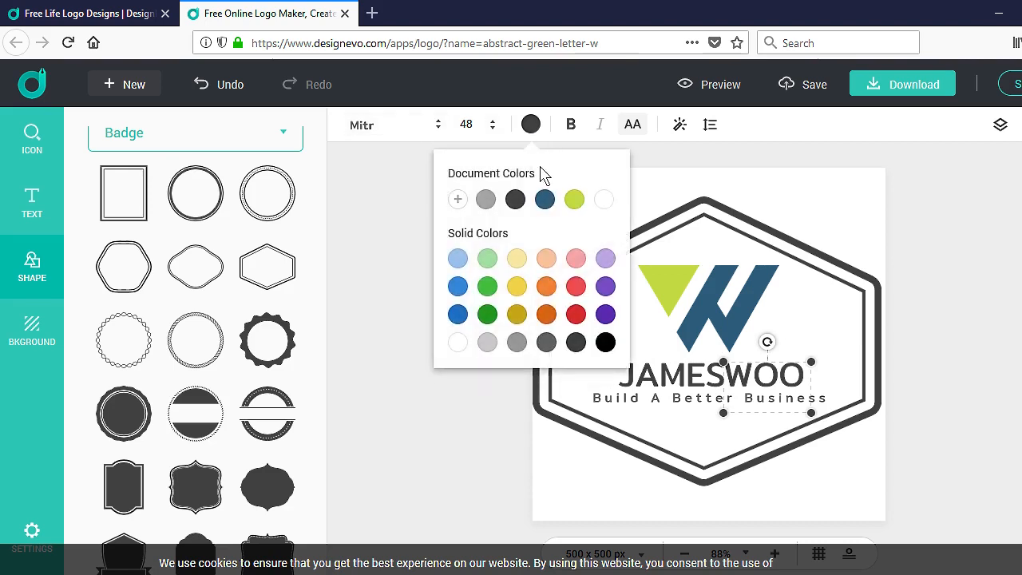
click(669, 375)
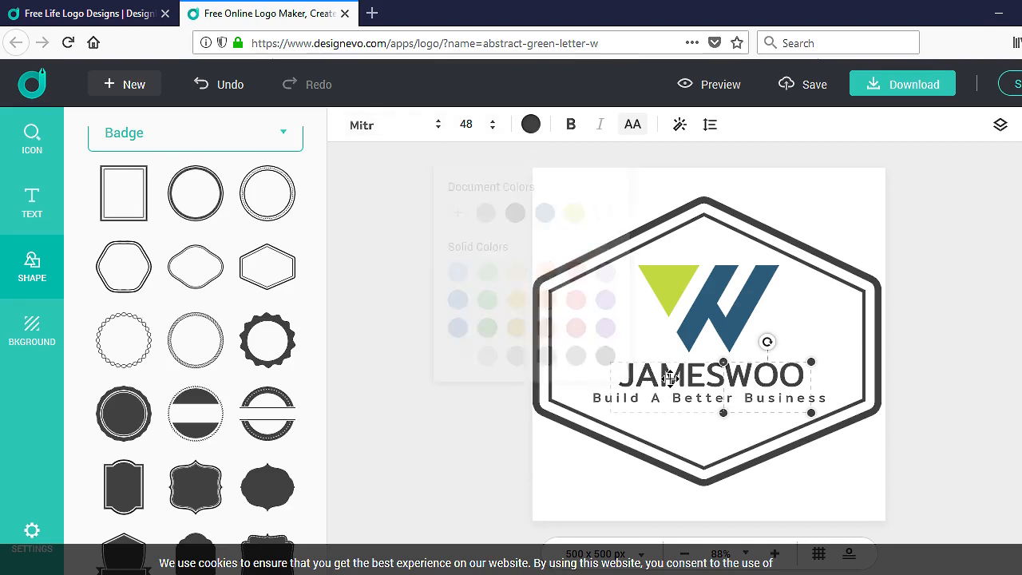
Step: Recolour JAMES to the logo's dark blue document colour, then bring up the background settings
click(531, 125)
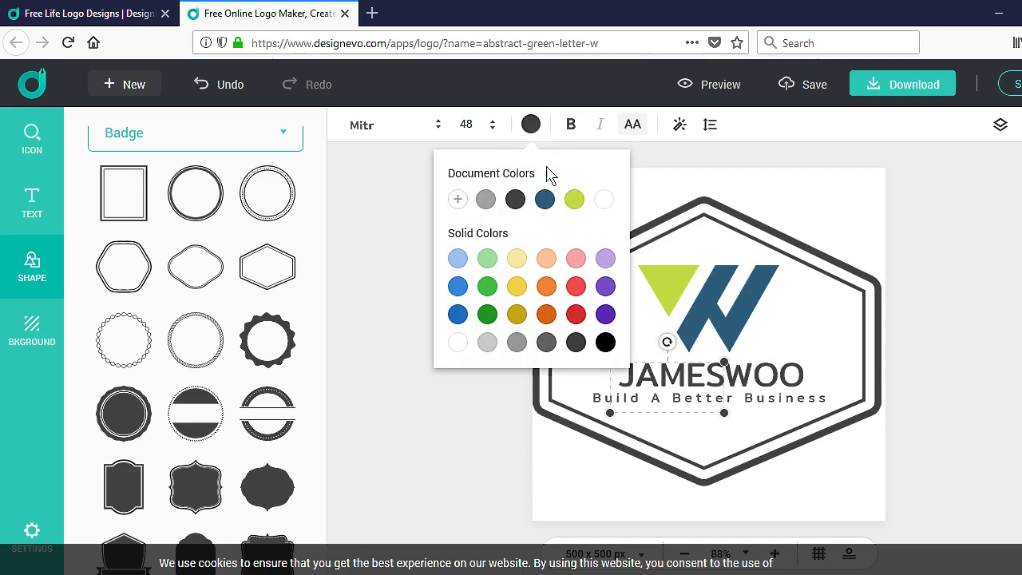
click(544, 201)
click(786, 213)
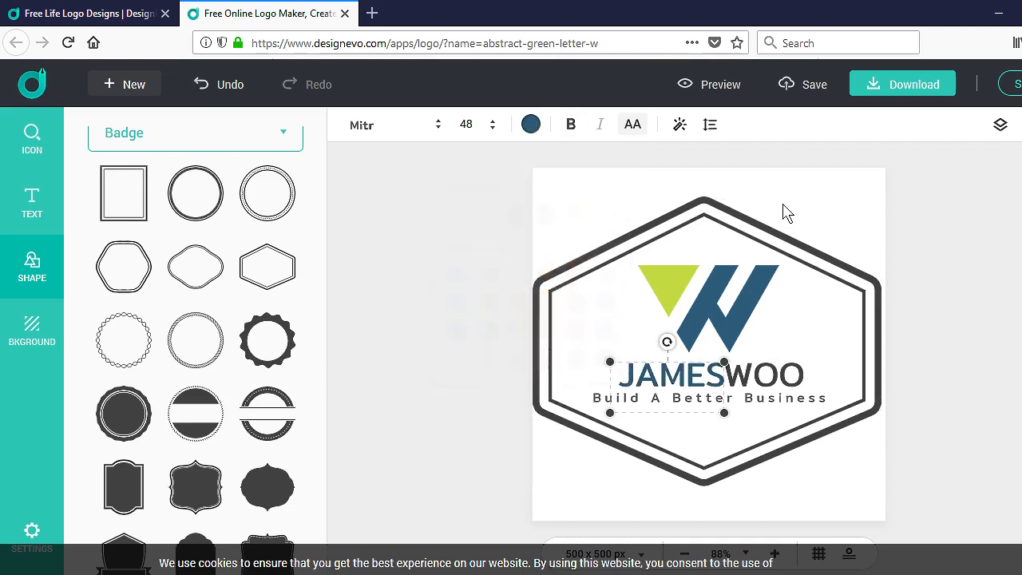
click(926, 372)
click(32, 331)
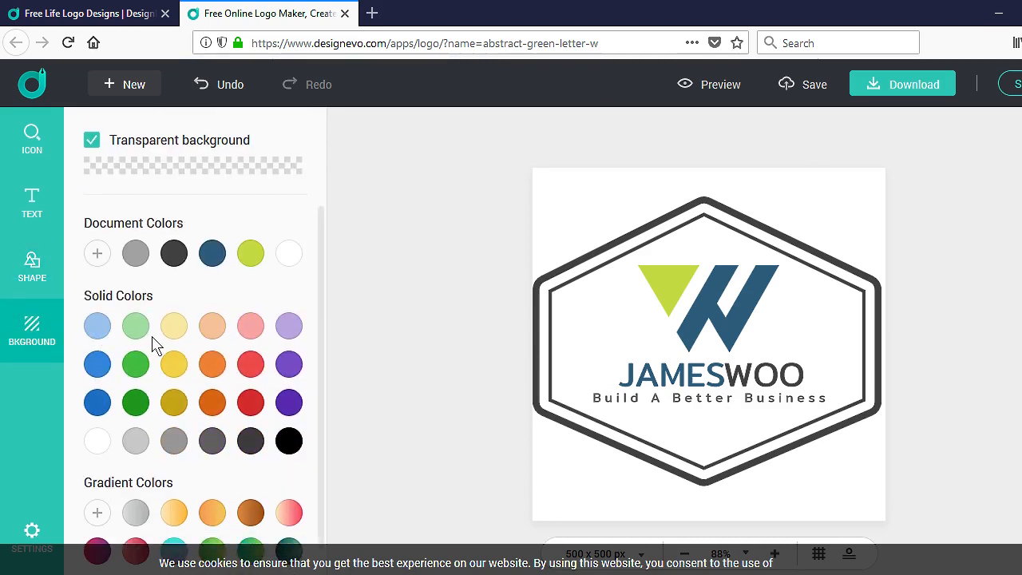
scroll(159, 375, down, 1)
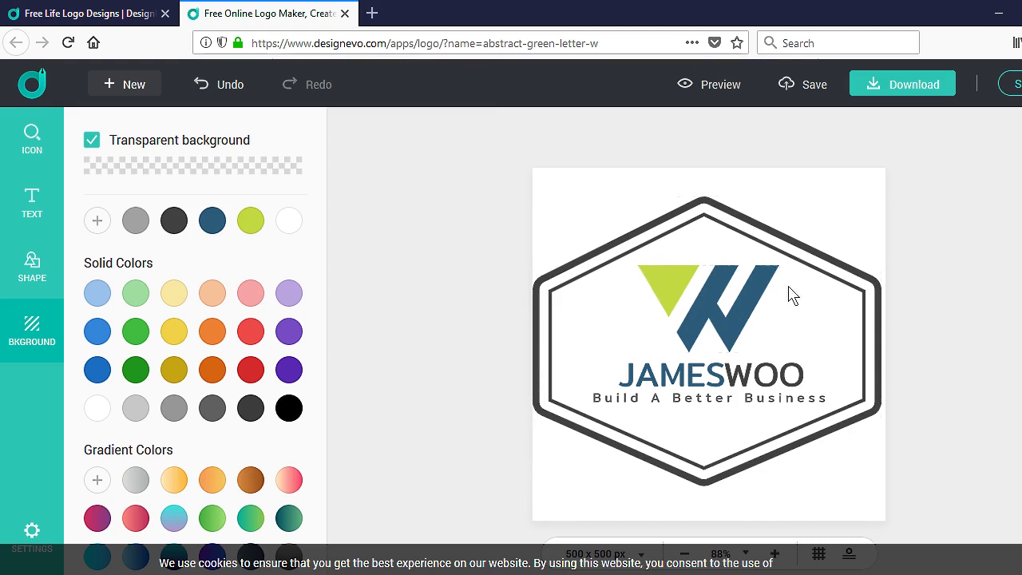
drag(740, 326, 736, 336)
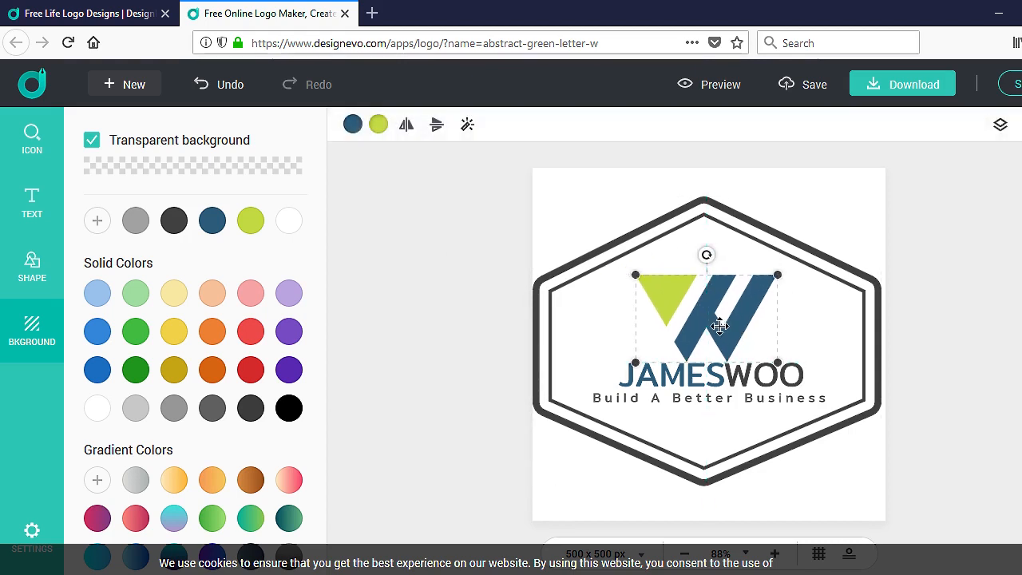
click(223, 96)
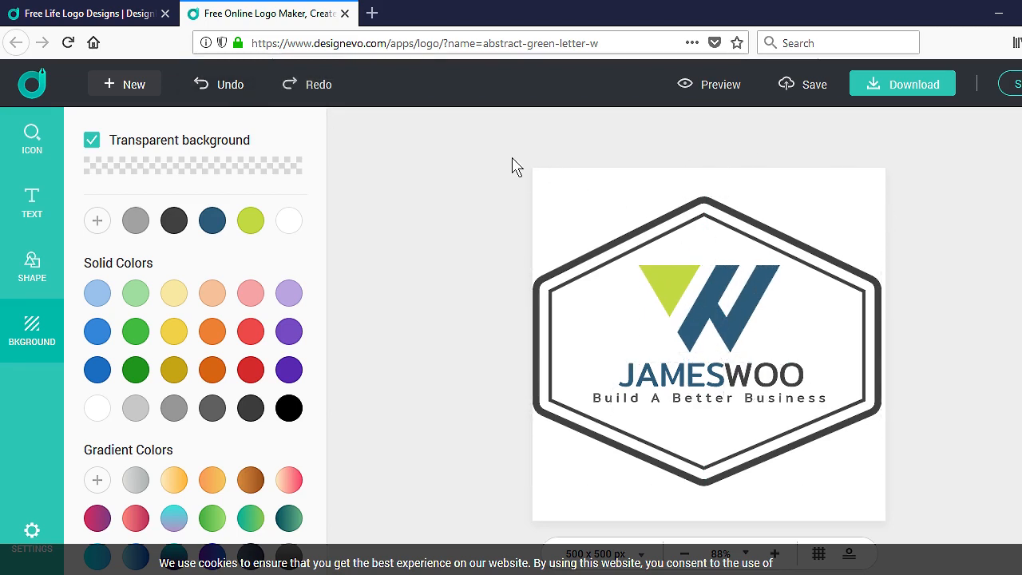
click(716, 91)
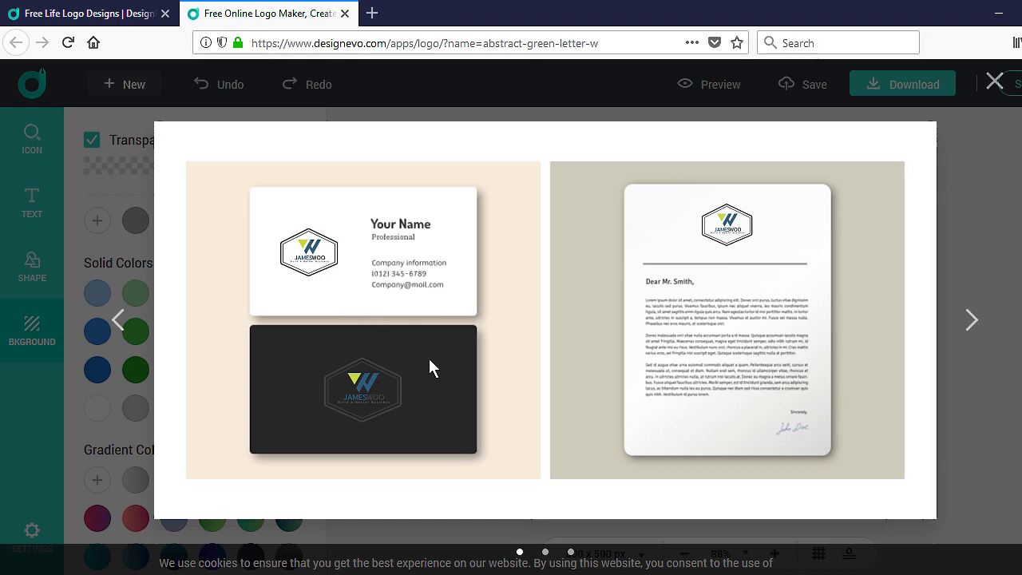
click(974, 320)
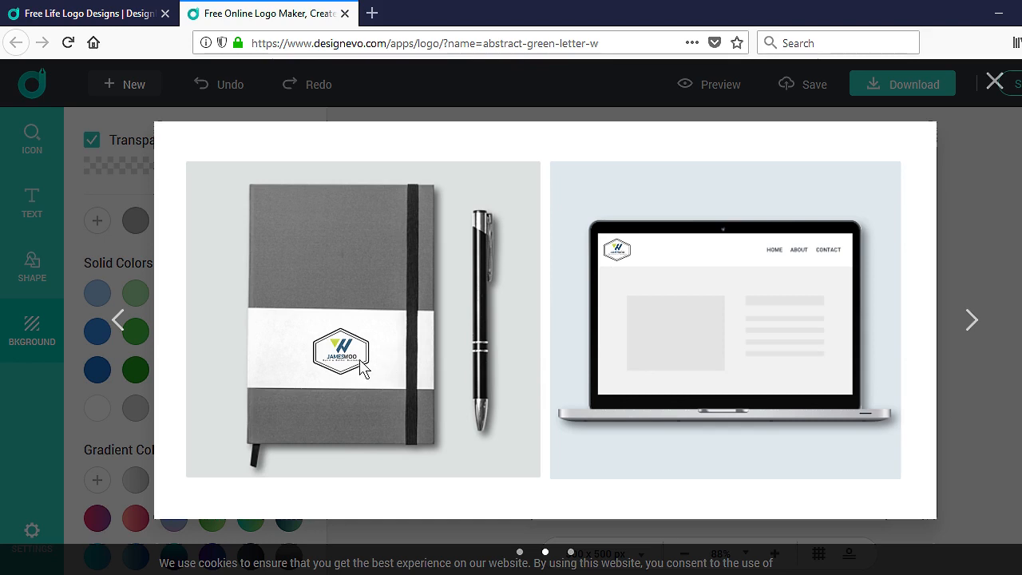
click(974, 320)
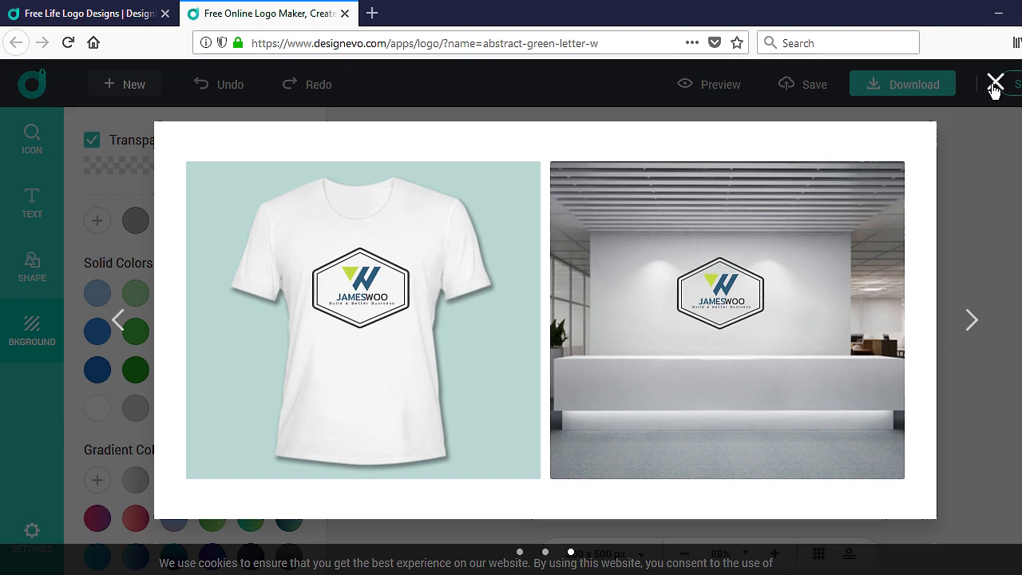
click(118, 323)
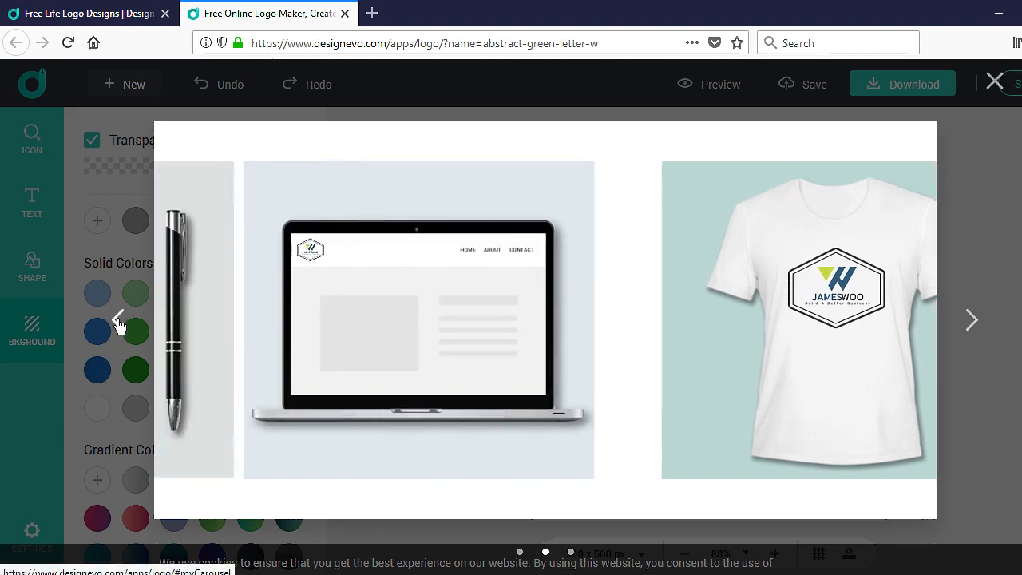
click(118, 323)
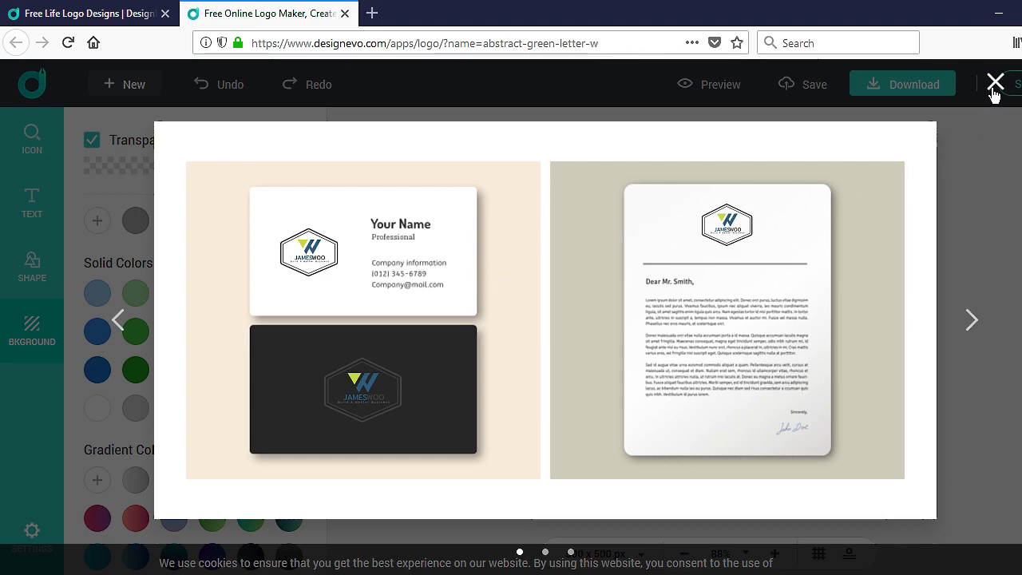
click(971, 319)
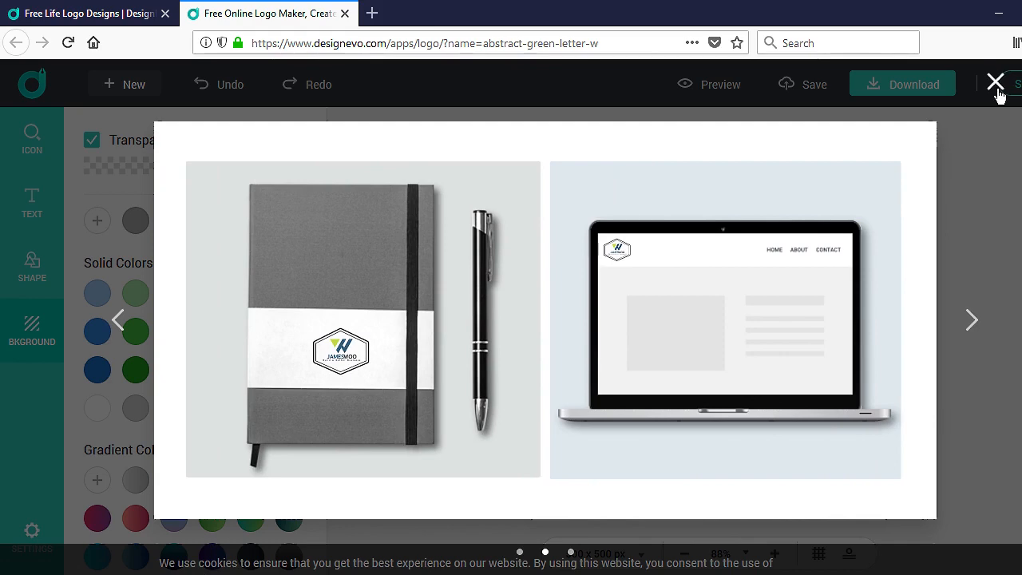
click(997, 92)
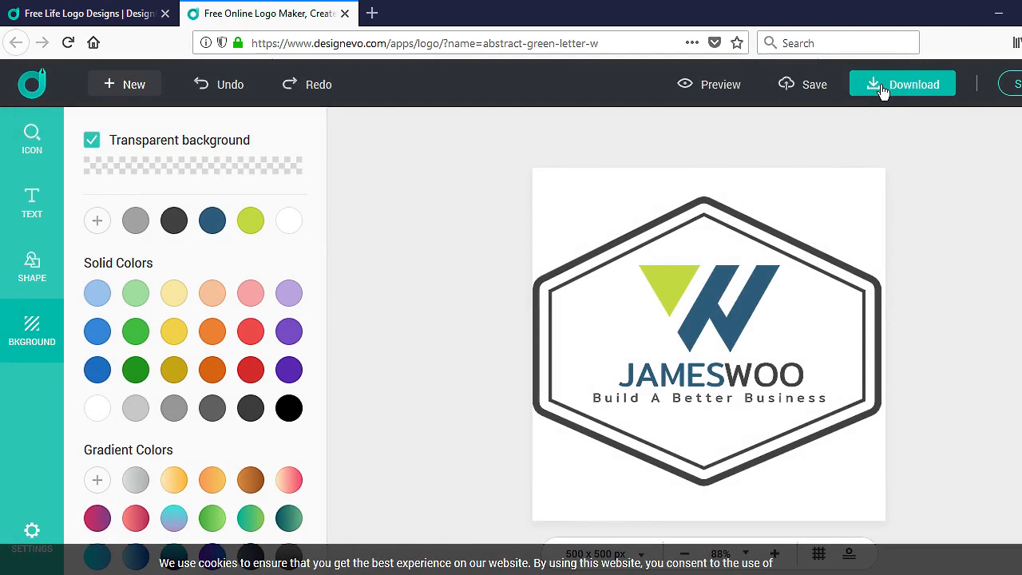
Step: Go to the download pricing page showing the Free, Basic ($19.99) and Plus ($39.99) plans
click(884, 90)
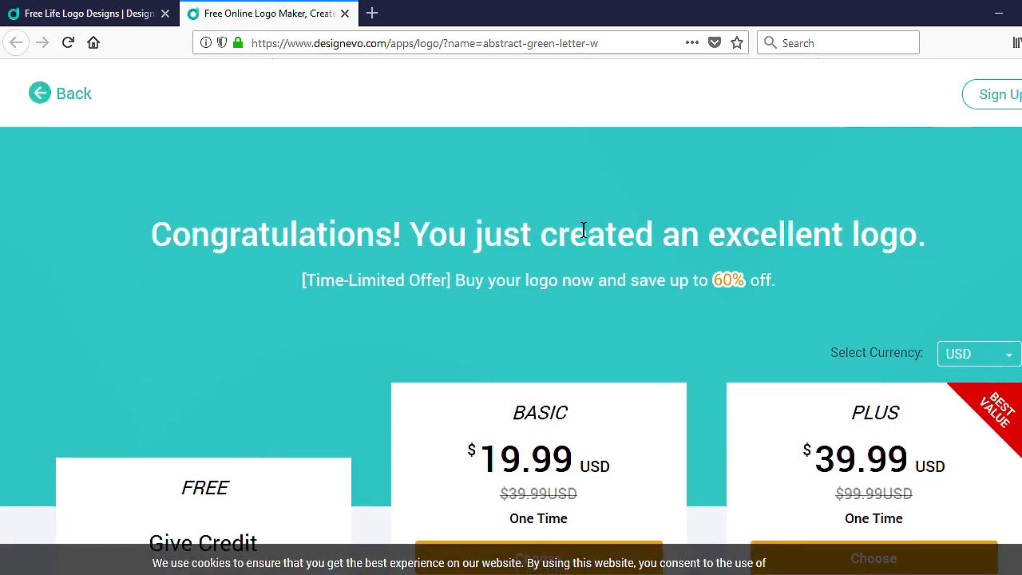
scroll(584, 231, down, 1)
scroll(272, 299, down, 3)
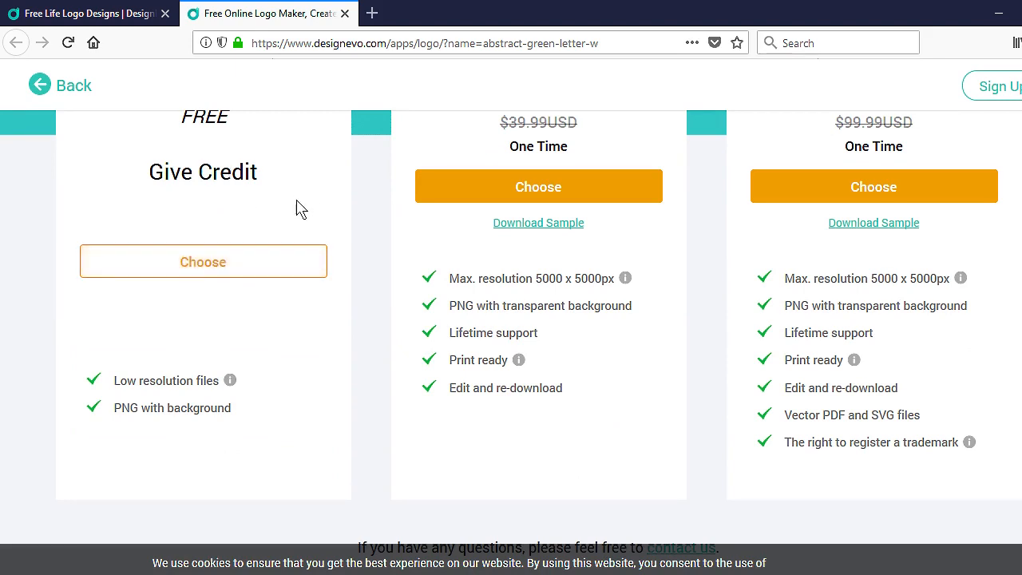
scroll(303, 204, down, 1)
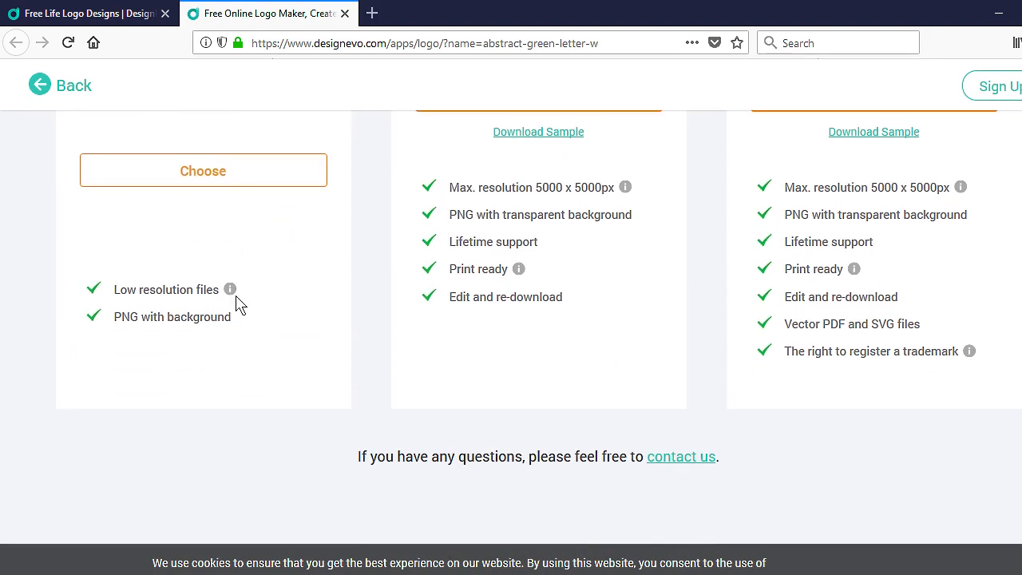
scroll(231, 325, up, 3)
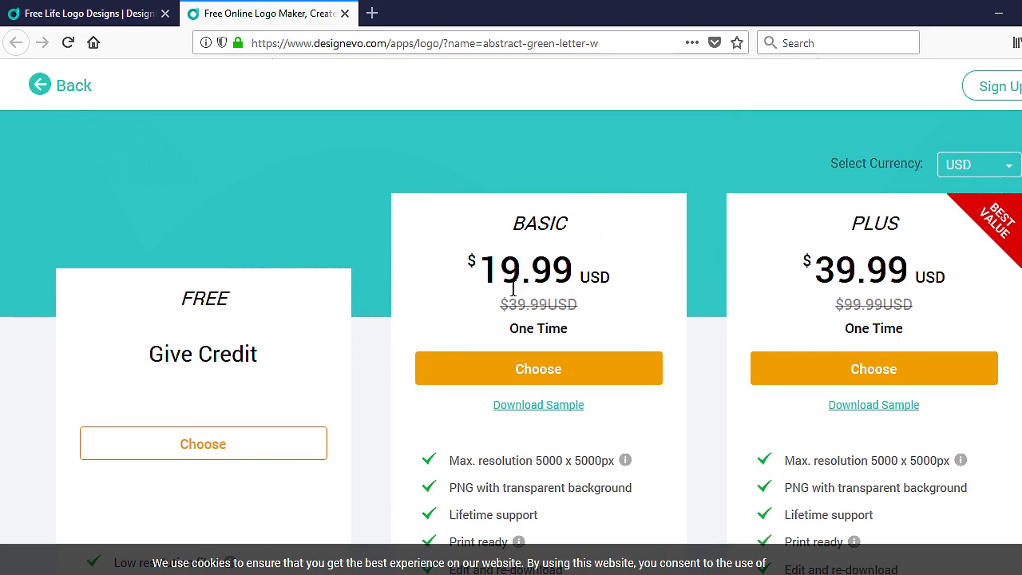
Step: Read the Max. resolution info note and compare the plans' feature lists
scroll(615, 289, down, 2)
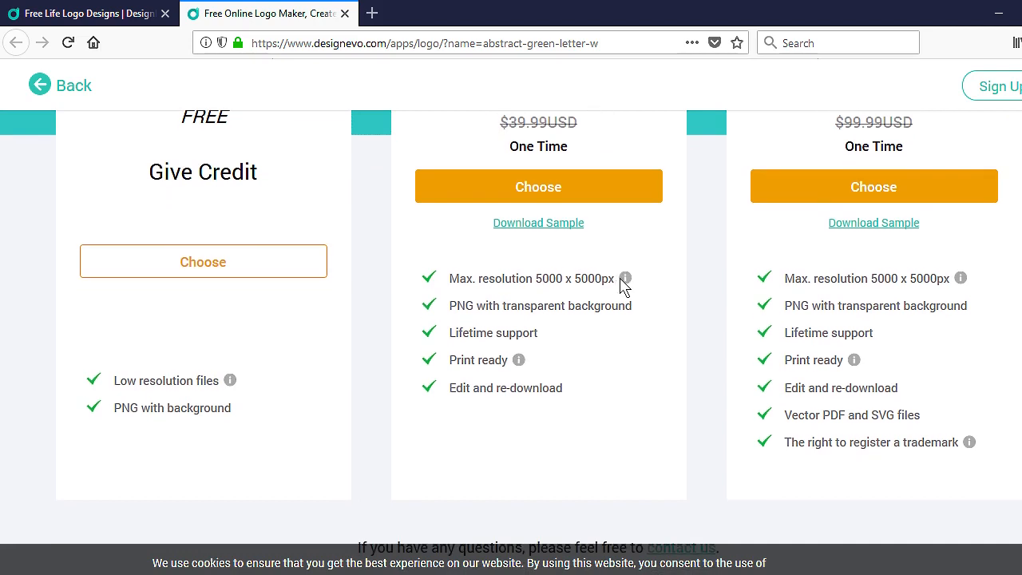
mouse_move(630, 282)
scroll(511, 342, up, 3)
scroll(511, 341, down, 1)
scroll(511, 341, down, 2)
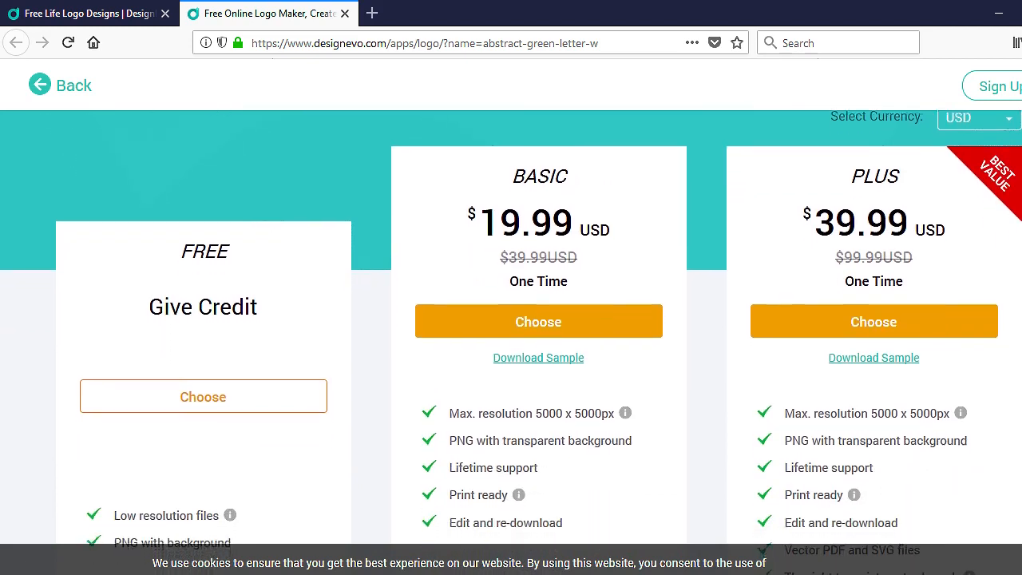